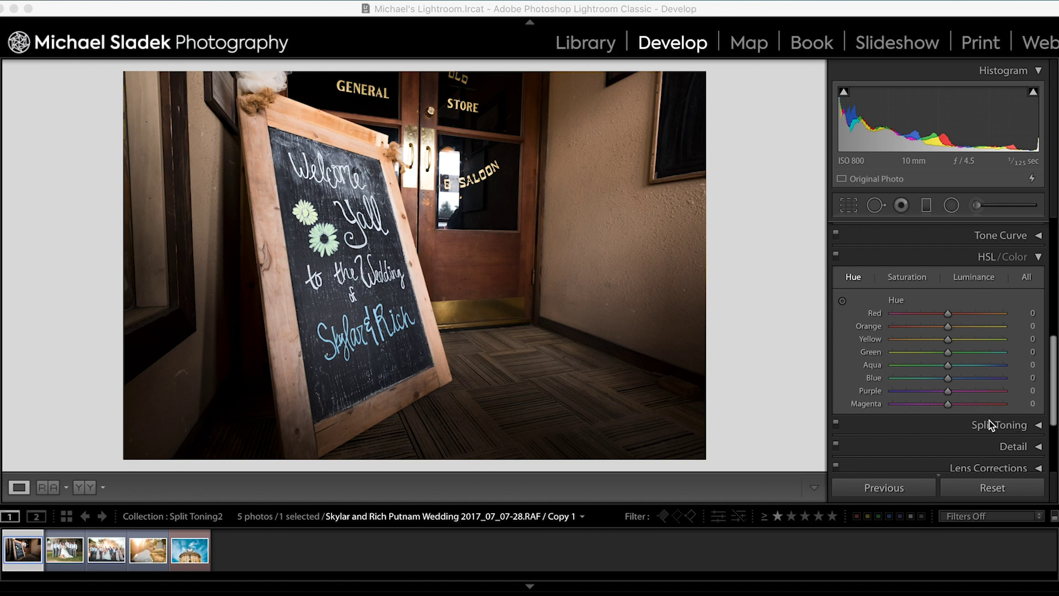
# Expand the Split Toning panel for the chalkboard wedding sign photo.
pyautogui.click(1038, 426)
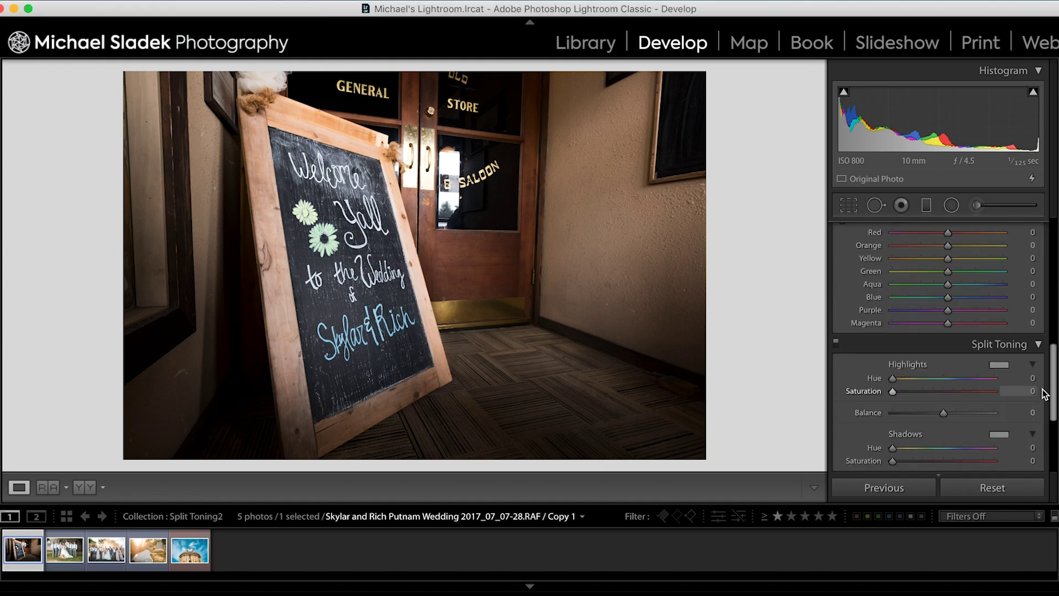
# Bring the full Split Toning panel into view and raise Highlights Saturation to 37.
pyautogui.moveTo(1053, 381); pyautogui.dragTo(1056, 411)
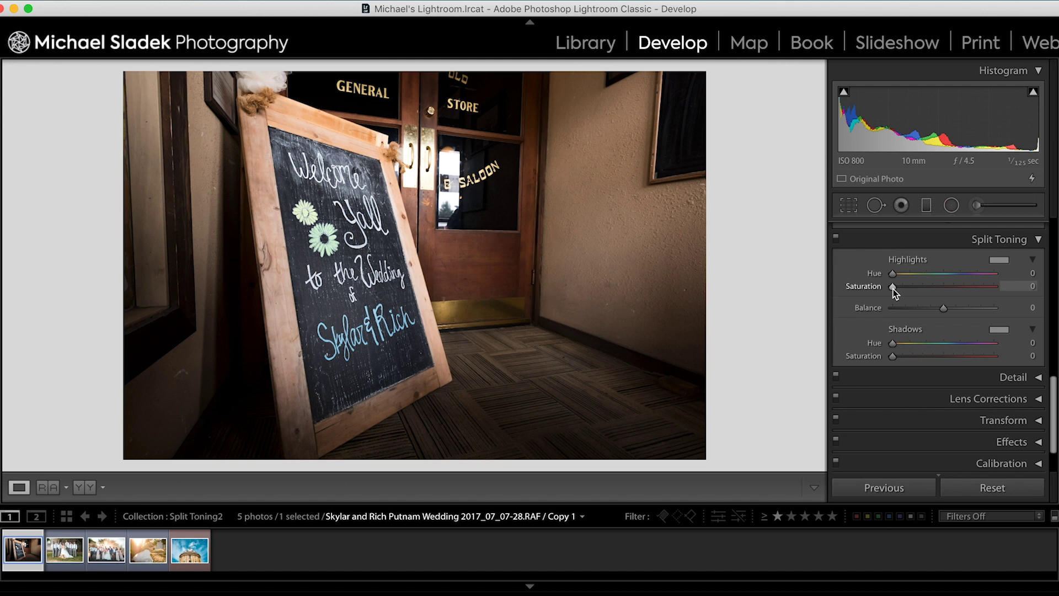
pyautogui.moveTo(893, 289); pyautogui.dragTo(932, 302)
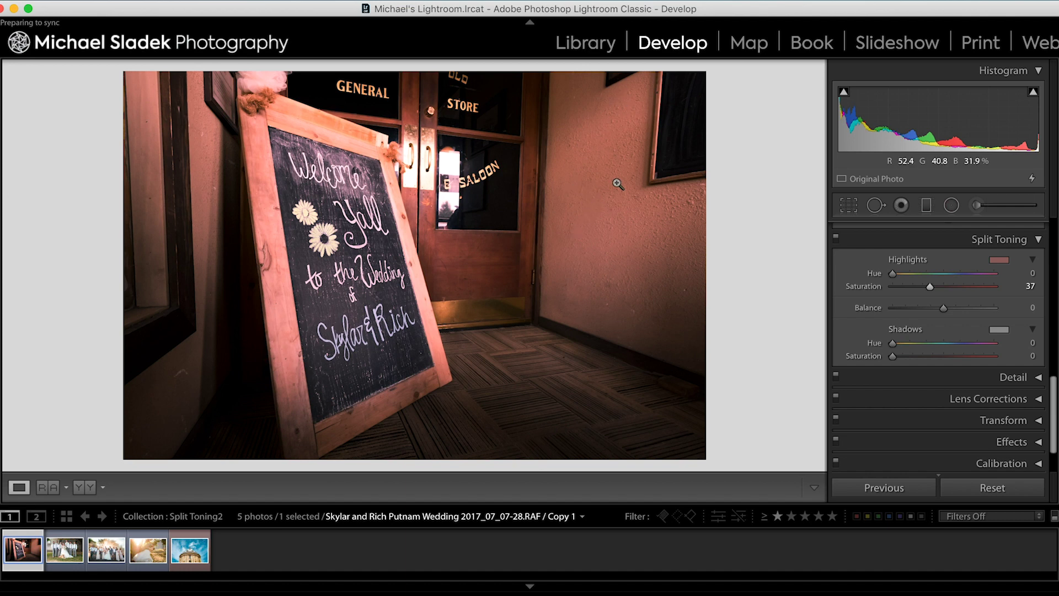
pyautogui.click(894, 274)
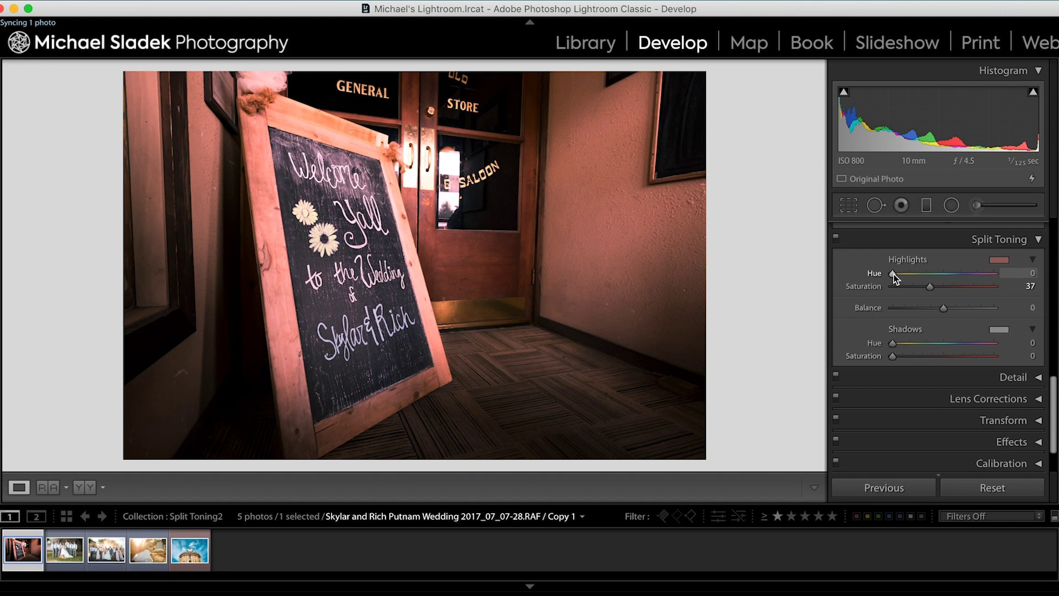
pyautogui.moveTo(894, 274); pyautogui.dragTo(1000, 280)
pyautogui.moveTo(995, 276); pyautogui.dragTo(956, 278)
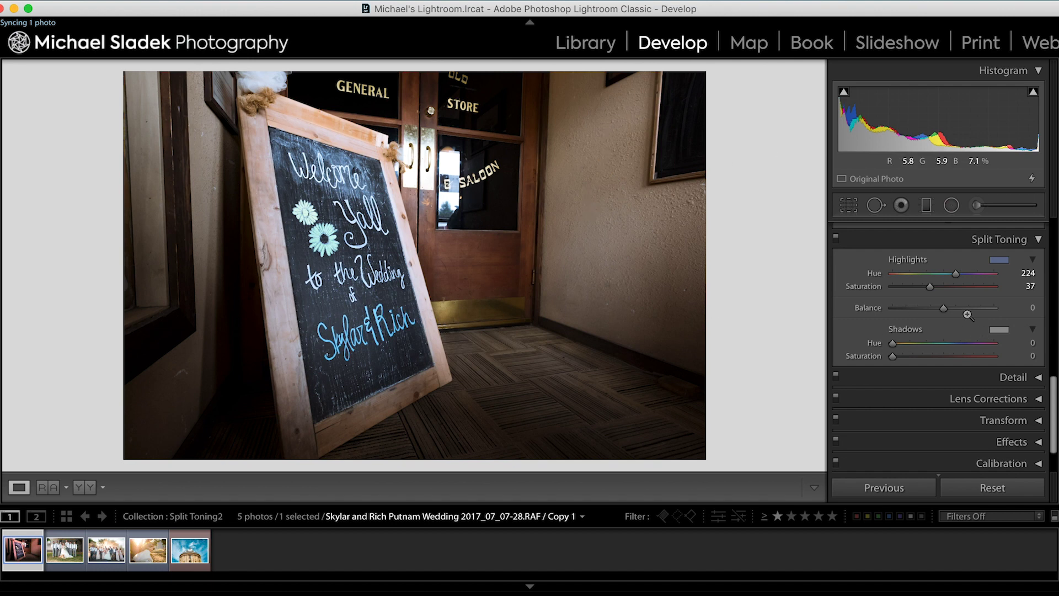
pyautogui.moveTo(928, 290); pyautogui.dragTo(967, 293)
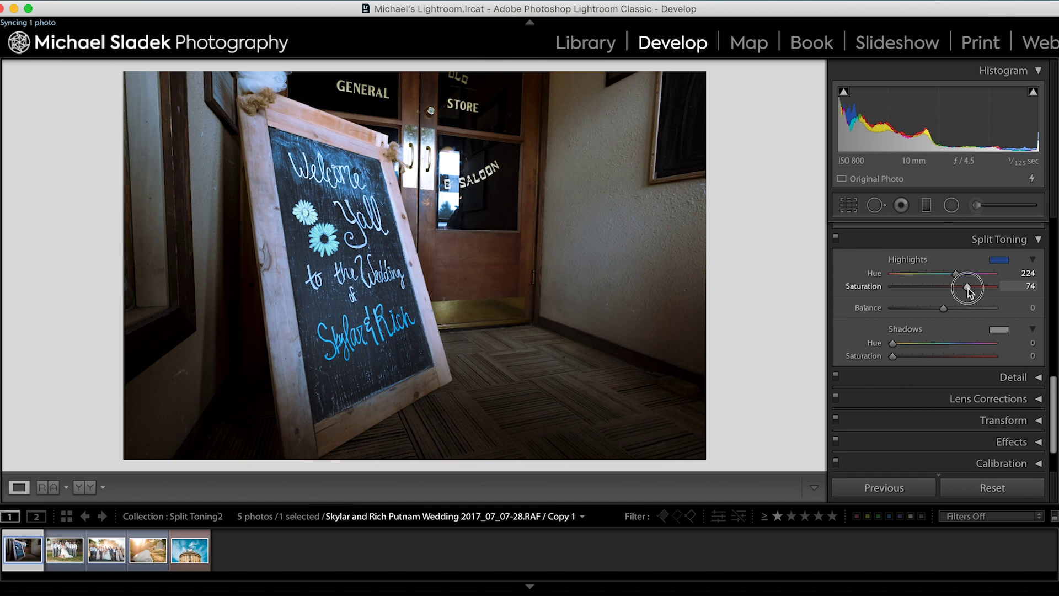
pyautogui.moveTo(969, 291); pyautogui.dragTo(918, 294)
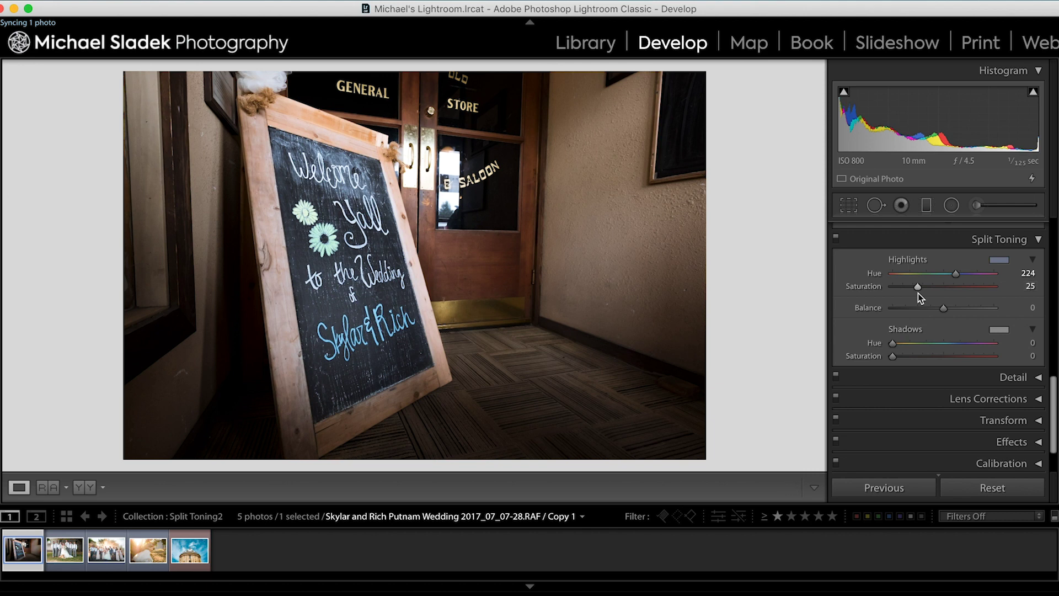
pyautogui.doubleClick(913, 262)
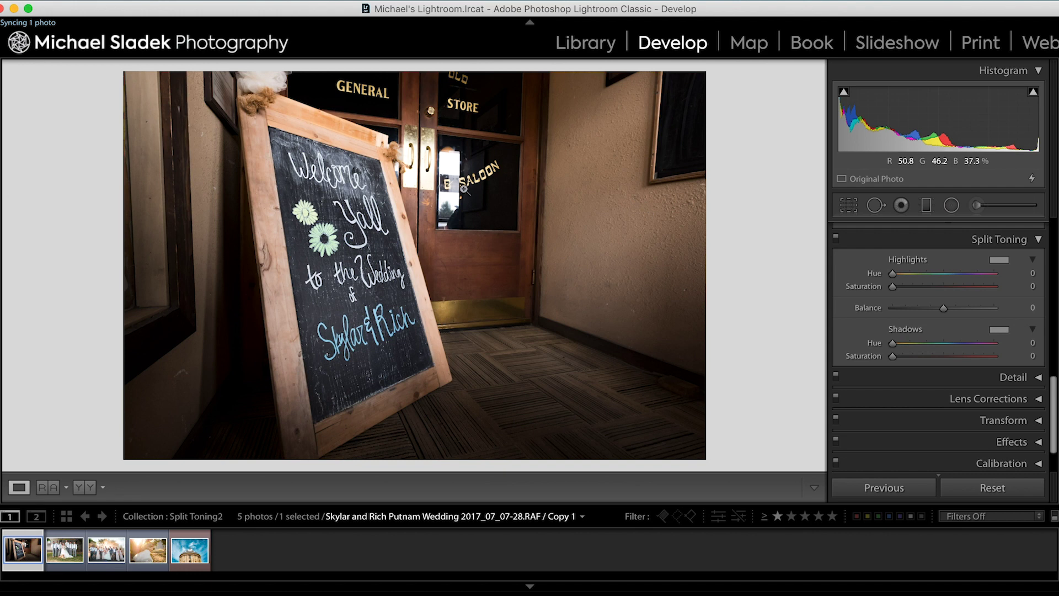
# Tint the highlights gold at Hue 57, Saturation 40, and set Shadows Saturation to 36.
pyautogui.moveTo(892, 287); pyautogui.dragTo(912, 274)
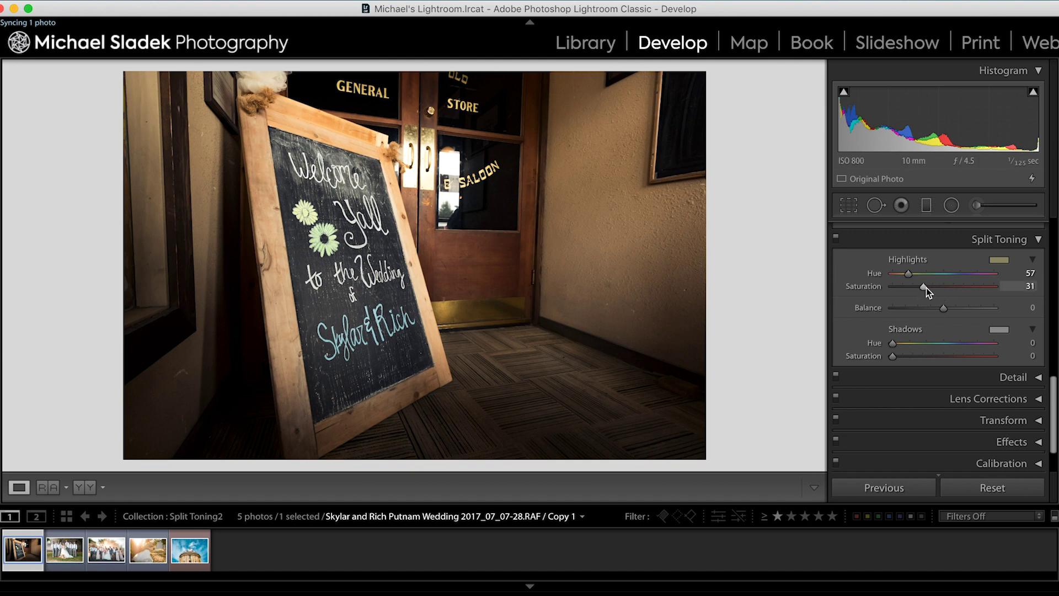
pyautogui.moveTo(925, 288)
pyautogui.mouseDown()
pyautogui.moveTo(947, 291)
pyautogui.moveTo(930, 287)
pyautogui.mouseUp()
pyautogui.moveTo(930, 287); pyautogui.dragTo(1013, 298)
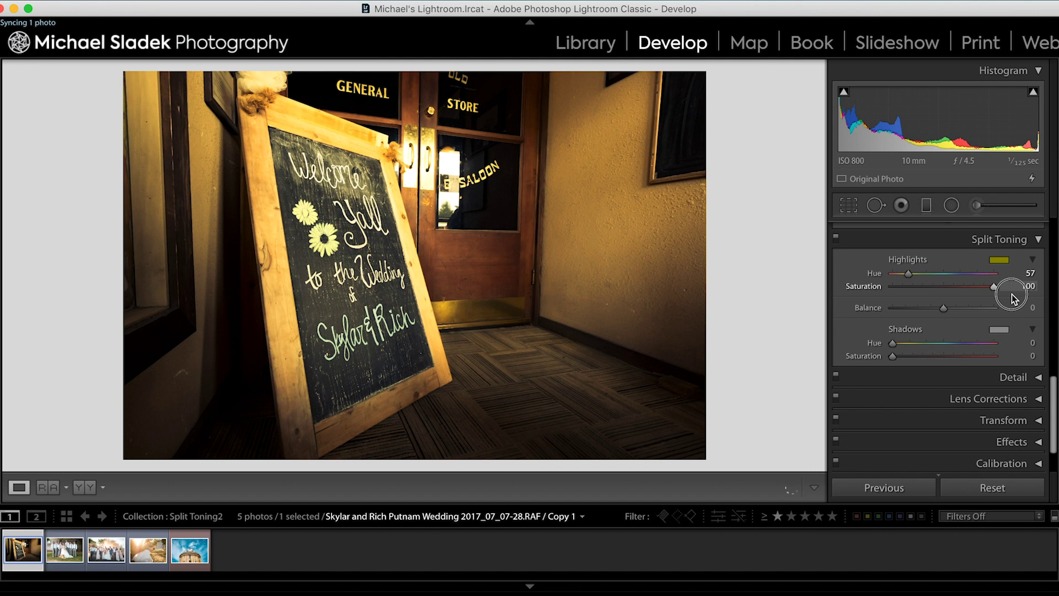
pyautogui.moveTo(1013, 298); pyautogui.dragTo(935, 291)
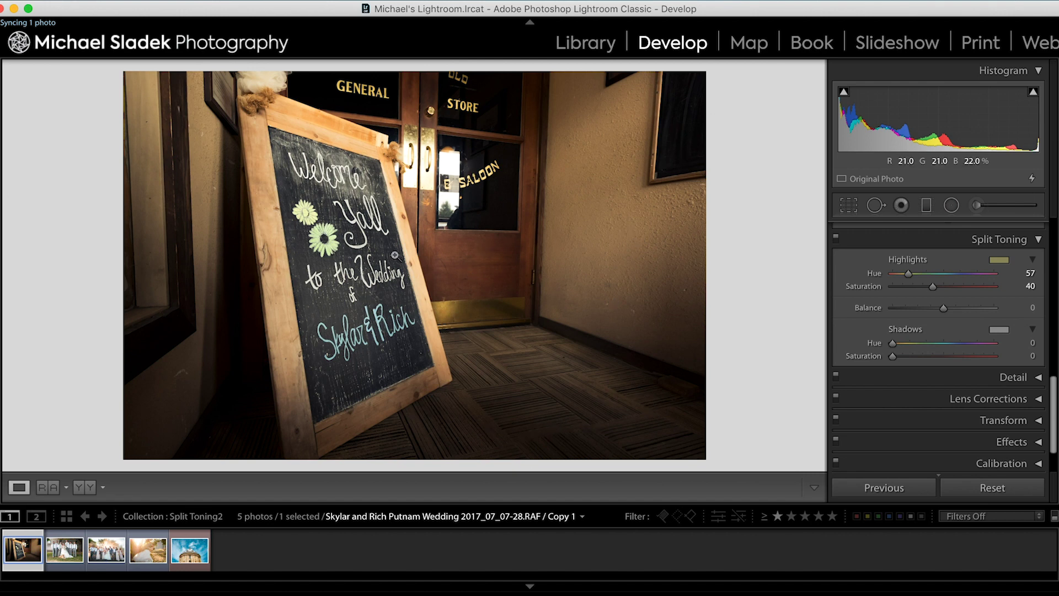
pyautogui.click(892, 358)
# Tint the shadows red-pink at Hue 343, easing Shadows Saturation down to 22.
pyautogui.moveTo(908, 360); pyautogui.dragTo(929, 362)
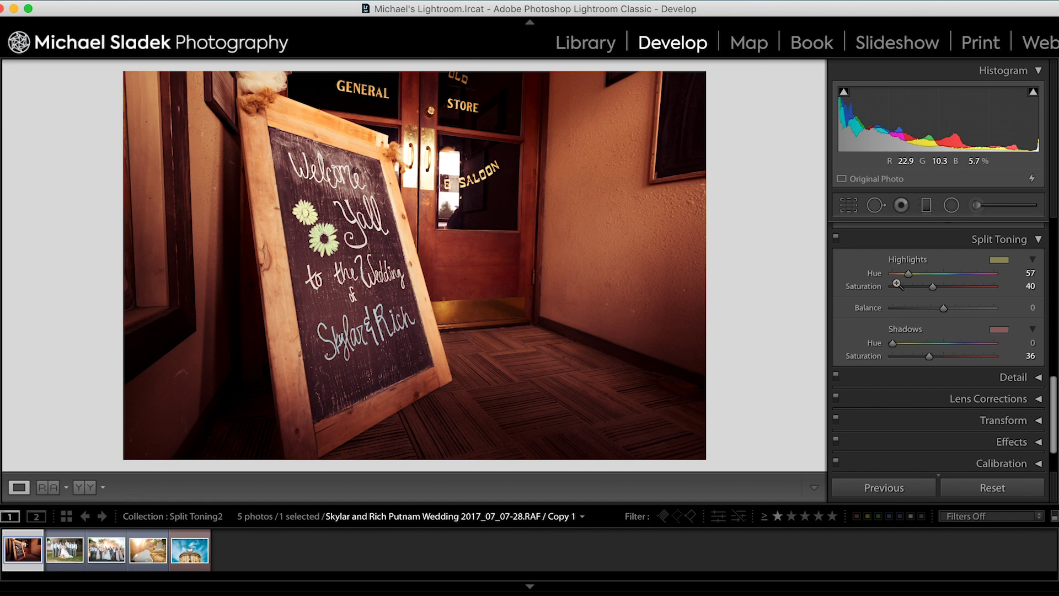
pyautogui.click(895, 344)
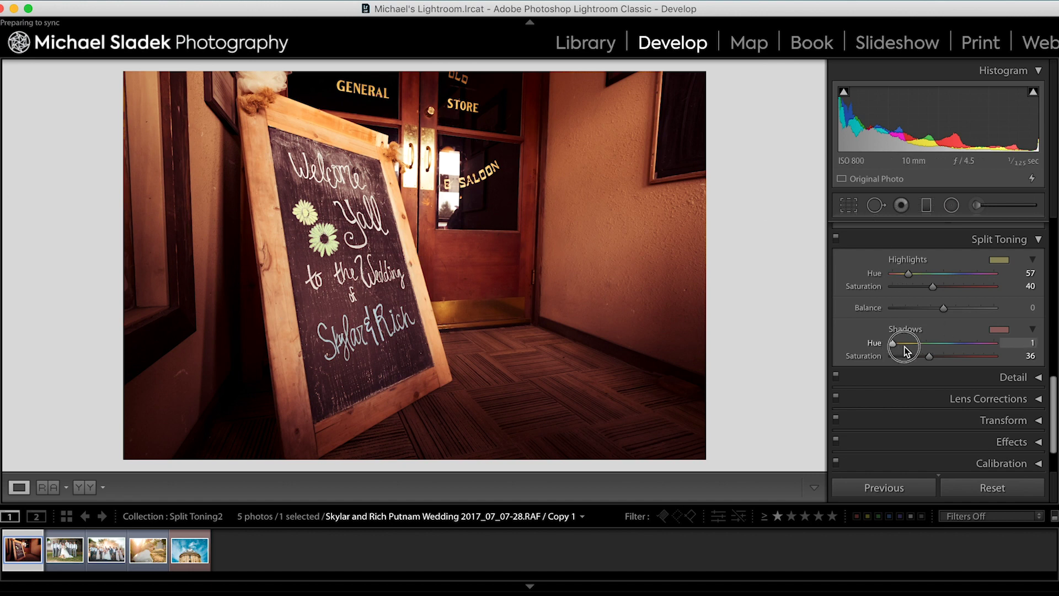
pyautogui.moveTo(905, 348); pyautogui.dragTo(941, 354)
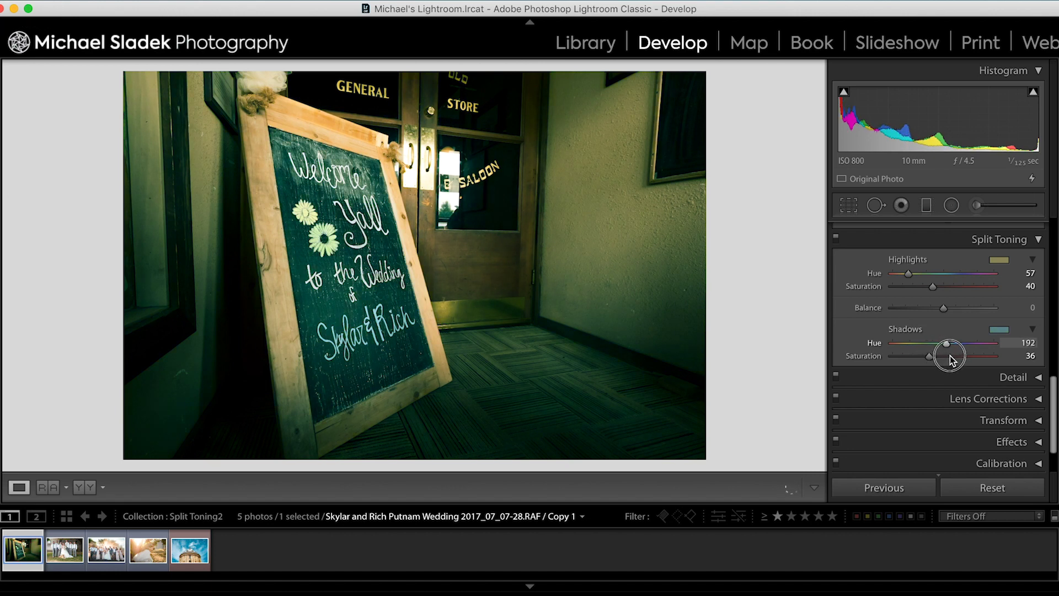
pyautogui.moveTo(950, 359); pyautogui.dragTo(982, 358)
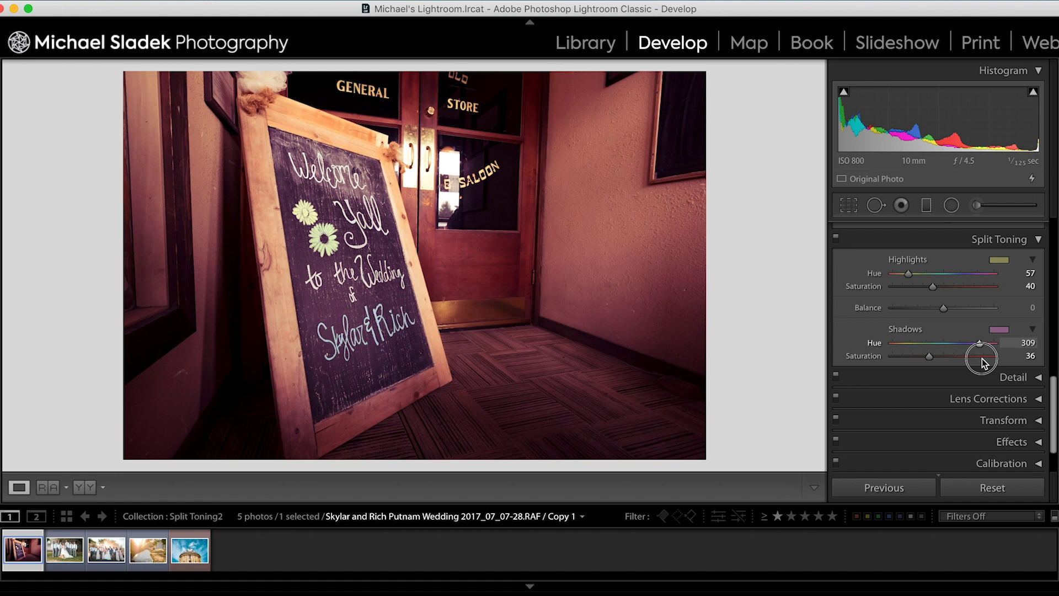
pyautogui.moveTo(981, 358); pyautogui.dragTo(986, 360)
pyautogui.moveTo(987, 360); pyautogui.dragTo(991, 361)
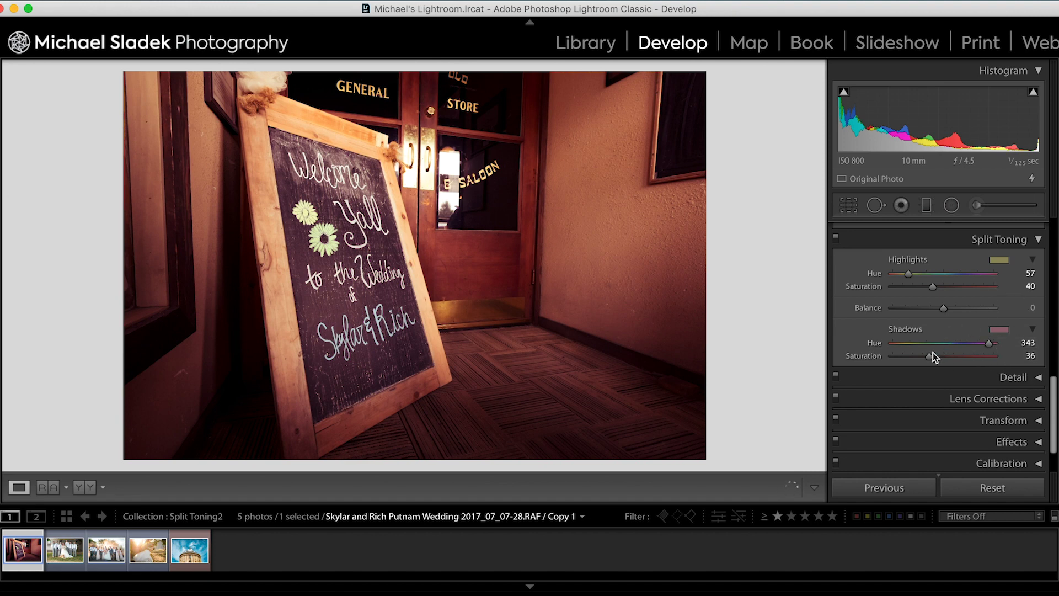
pyautogui.moveTo(929, 358); pyautogui.dragTo(917, 359)
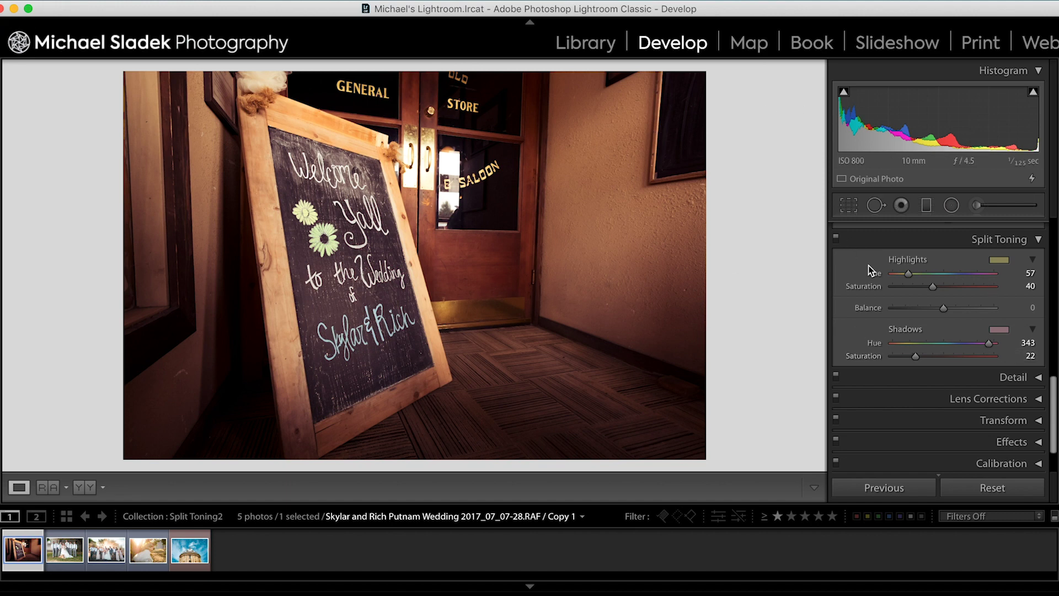
pyautogui.click(836, 237)
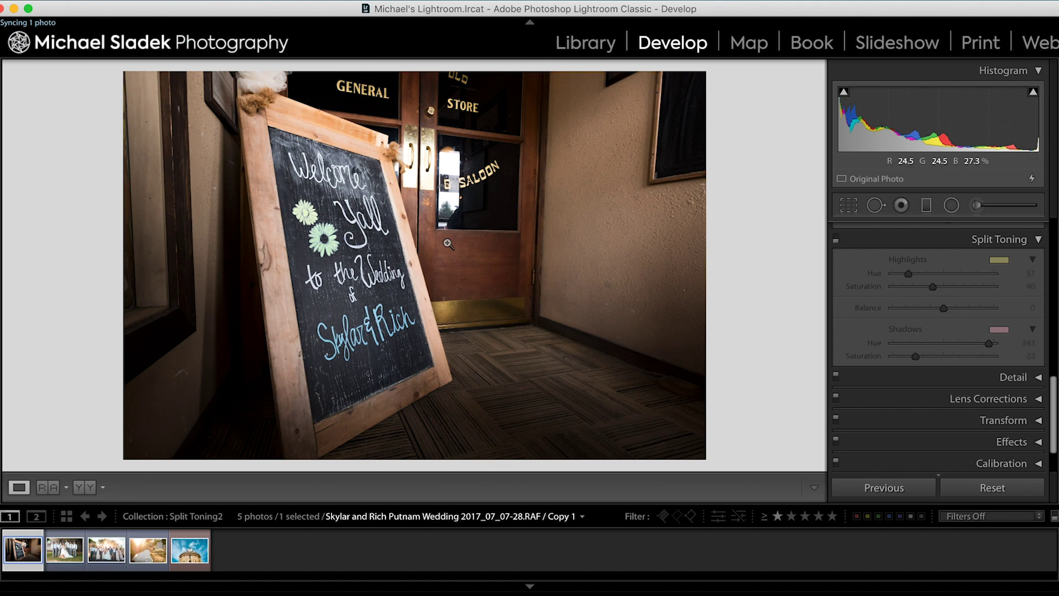
pyautogui.click(836, 242)
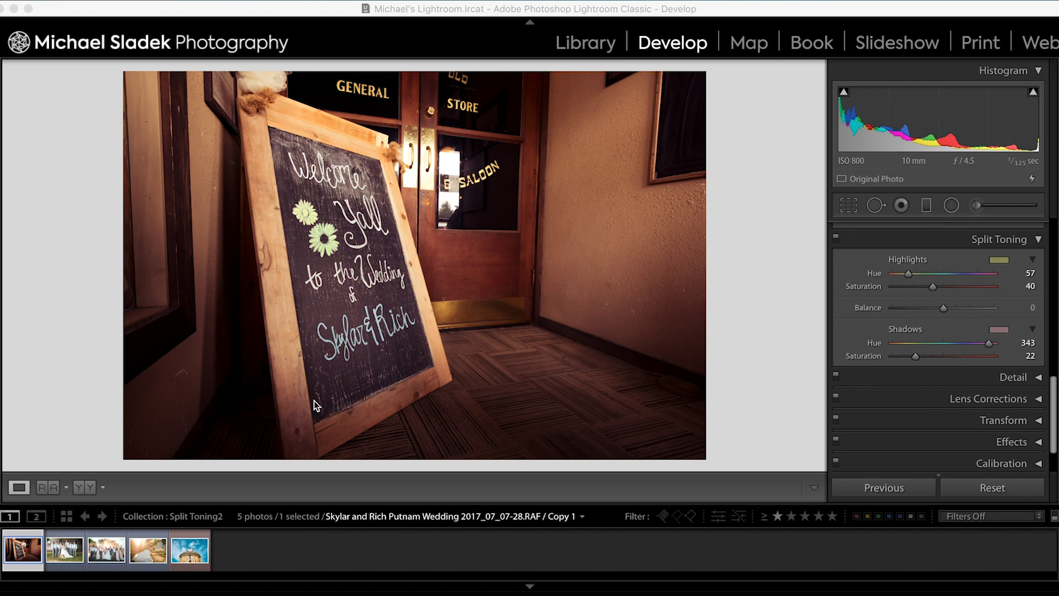
# Open the bridal party photo and give its highlights a red-pink tint at Saturation 31.
pyautogui.click(65, 548)
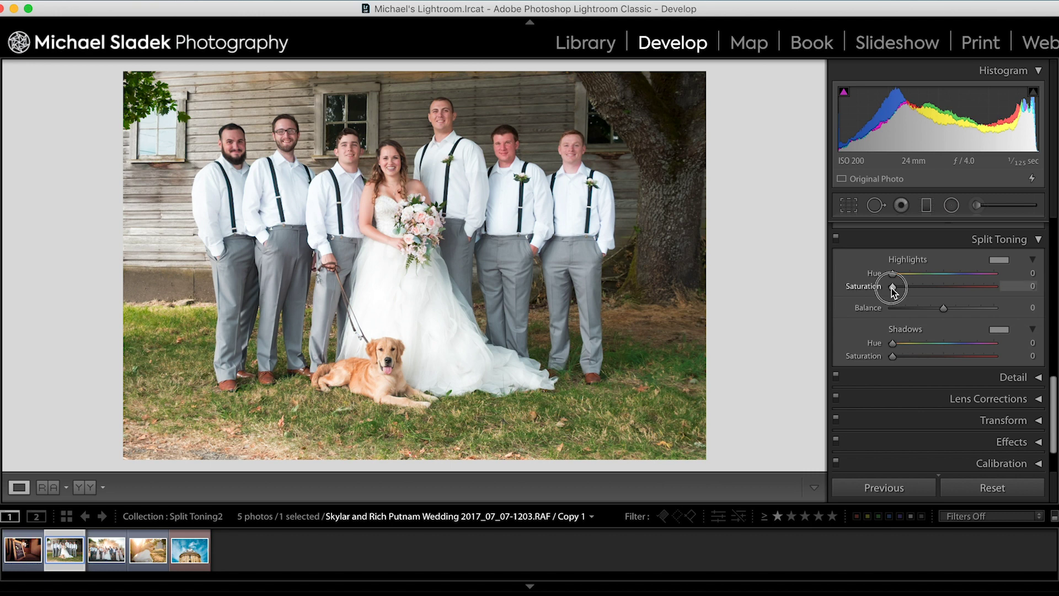
pyautogui.moveTo(892, 289); pyautogui.dragTo(924, 297)
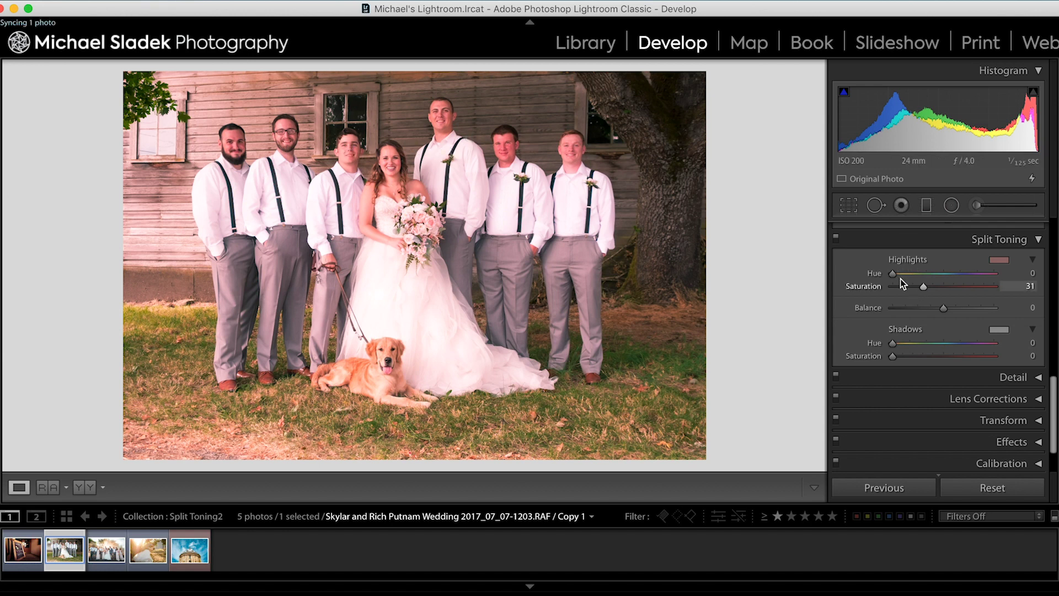
# Shift the bridal party highlights to a warm gold at Hue 50, Saturation 54.
pyautogui.moveTo(895, 274); pyautogui.dragTo(950, 289)
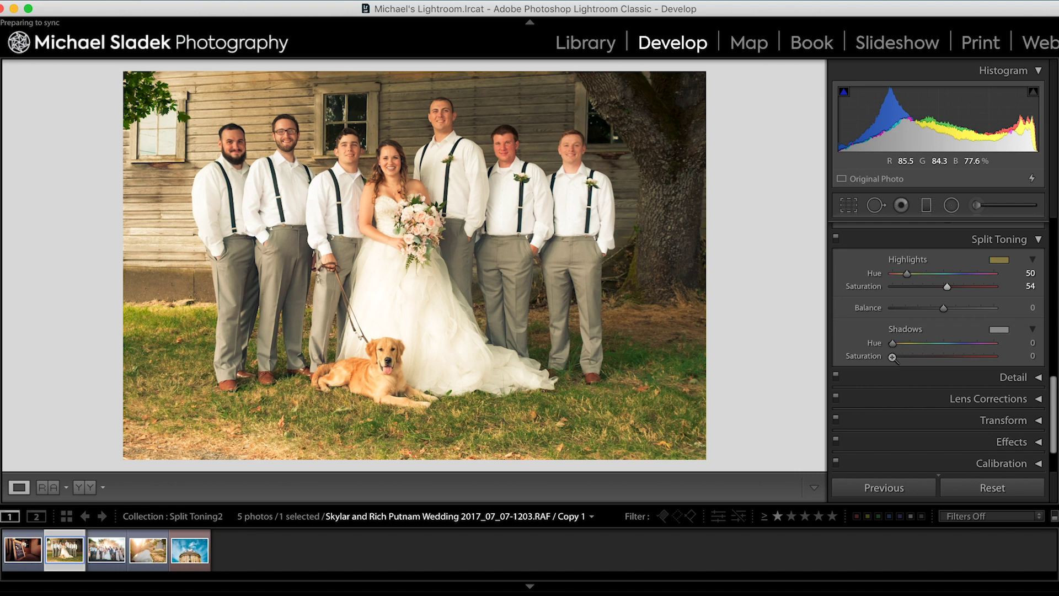
# Give the bridal party shadows a warm reddish tint at Hue 13, Saturation 24.
pyautogui.moveTo(892, 356); pyautogui.dragTo(923, 362)
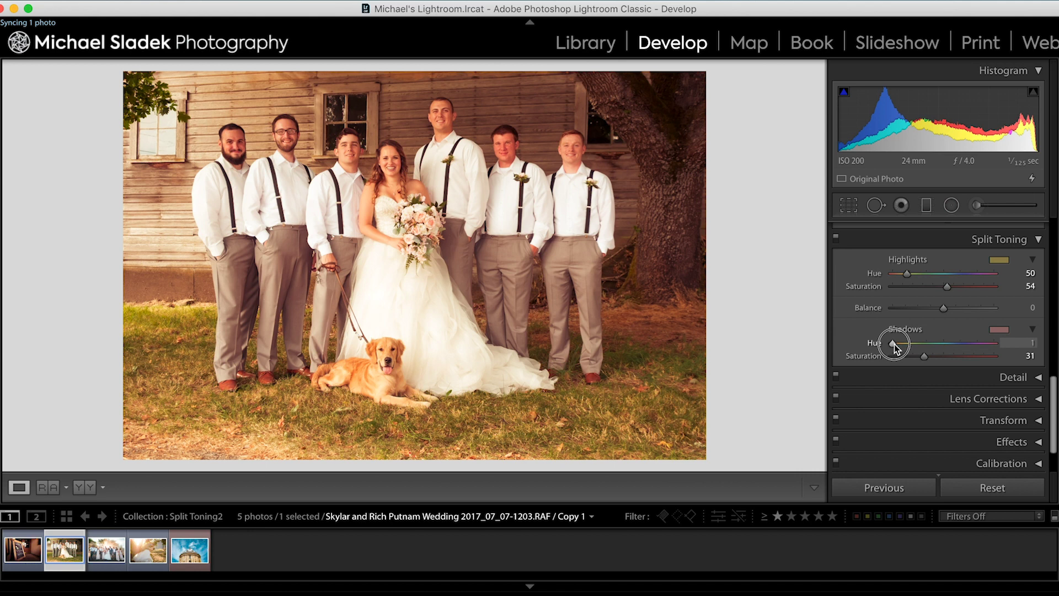
pyautogui.moveTo(895, 346); pyautogui.dragTo(897, 345)
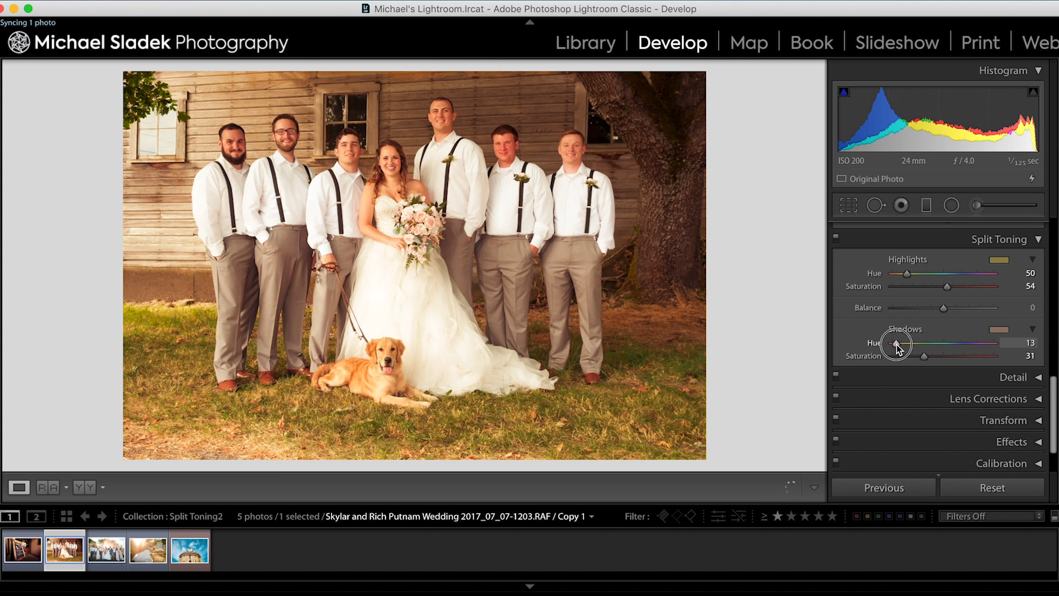
pyautogui.moveTo(896, 344); pyautogui.dragTo(919, 357)
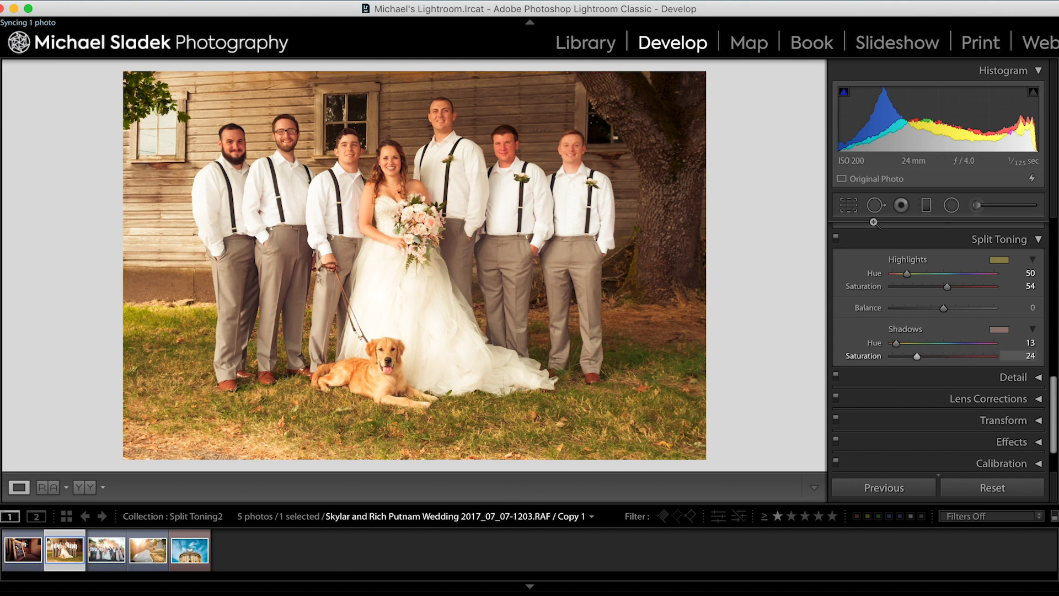
# Compare split toning off and on, then open the third, sun-backlit wedding photo.
pyautogui.click(835, 239)
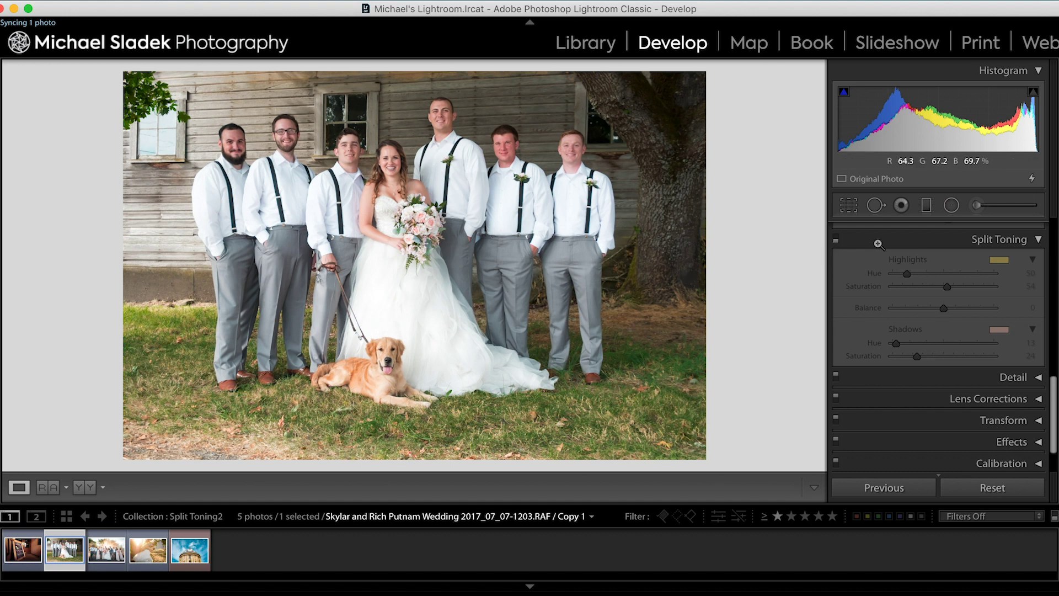
pyautogui.click(836, 239)
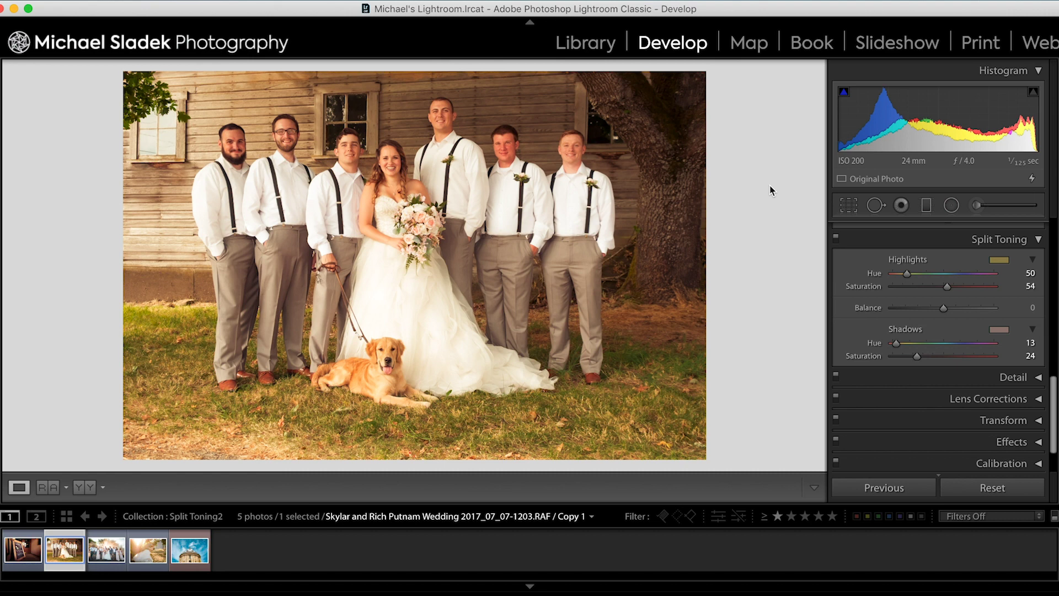
pyautogui.click(113, 557)
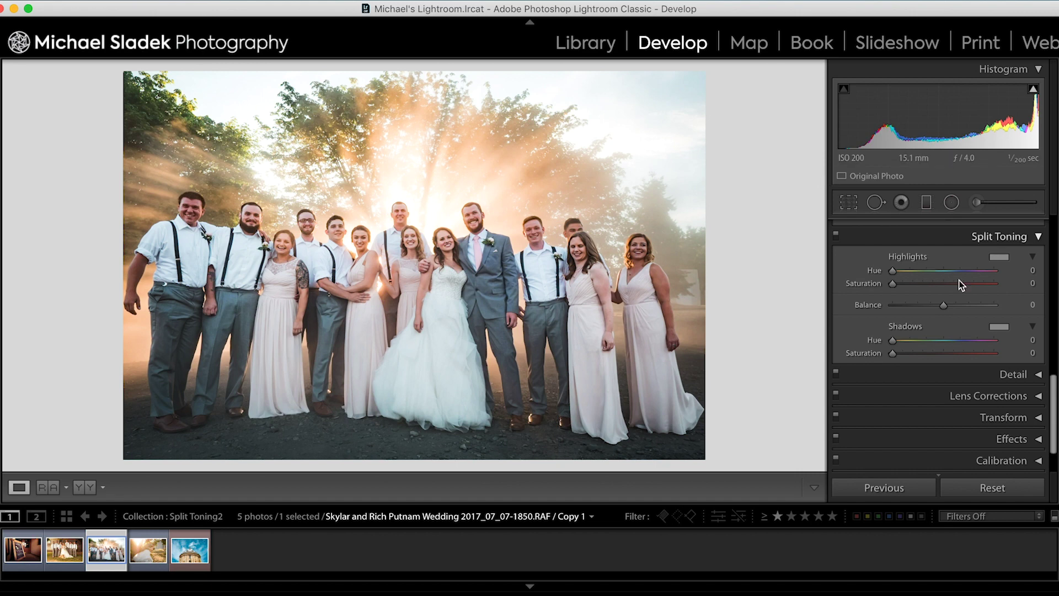
# Tint the backlit photo's highlights gold at Hue 51, Saturation 29, inspecting the glowing treetops.
pyautogui.moveTo(893, 286)
pyautogui.mouseDown()
pyautogui.moveTo(919, 293)
pyautogui.moveTo(895, 272)
pyautogui.moveTo(905, 275)
pyautogui.mouseUp()
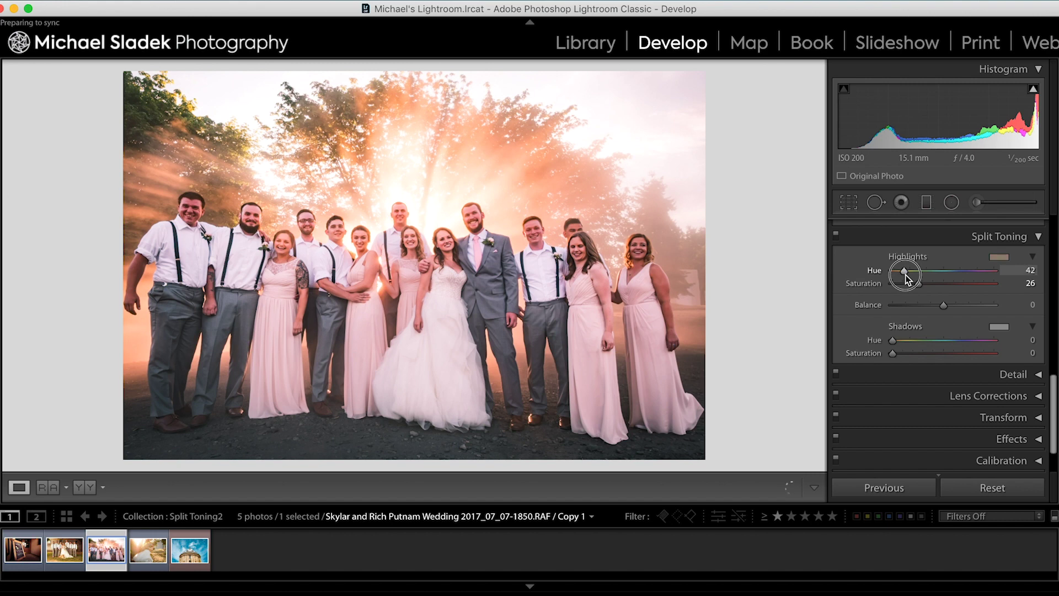
pyautogui.moveTo(906, 275); pyautogui.dragTo(909, 274)
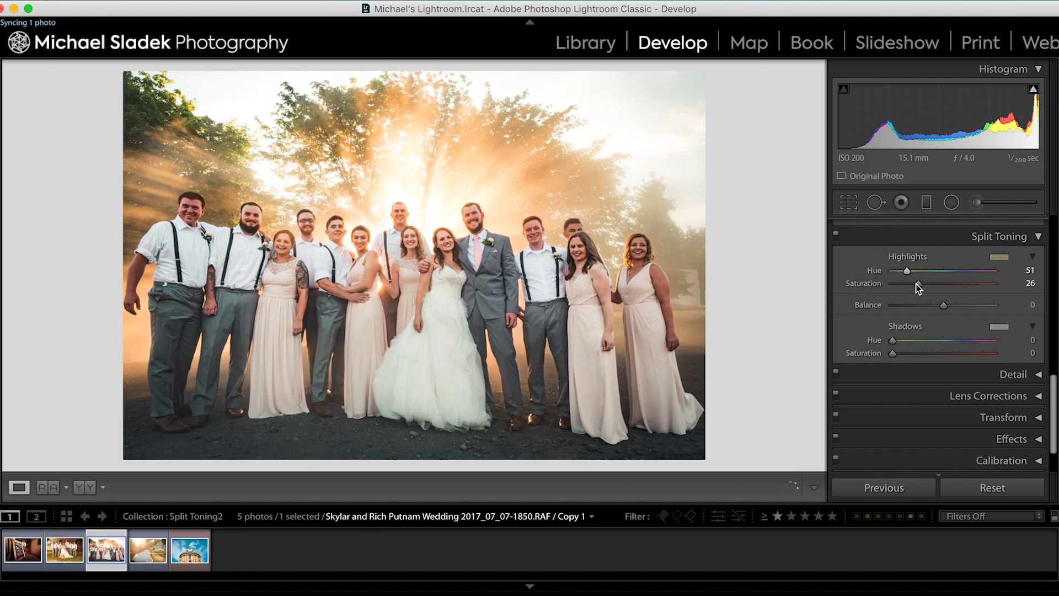
pyautogui.moveTo(918, 283); pyautogui.dragTo(924, 288)
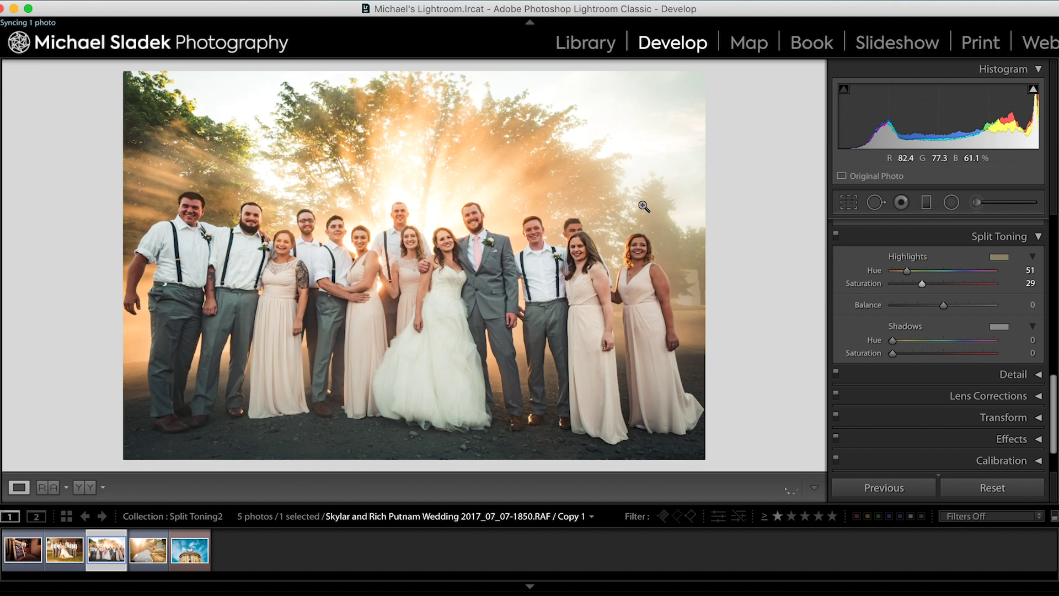
pyautogui.click(757, 280)
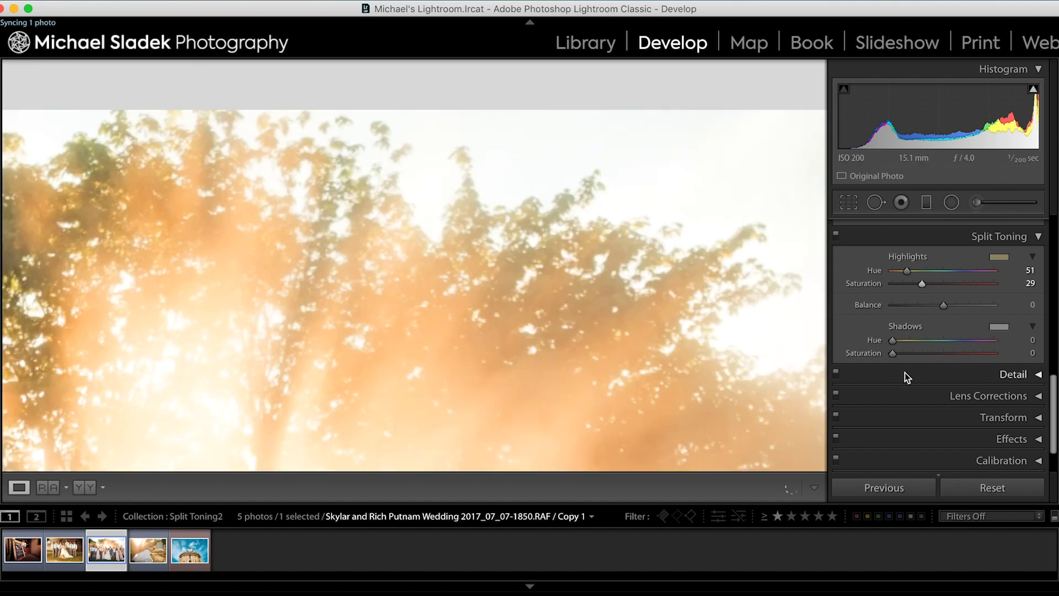
# Give the shadows a subtle warm tint at Hue 26, Saturation 13, and raise highlight saturation to 41.
pyautogui.click(656, 273)
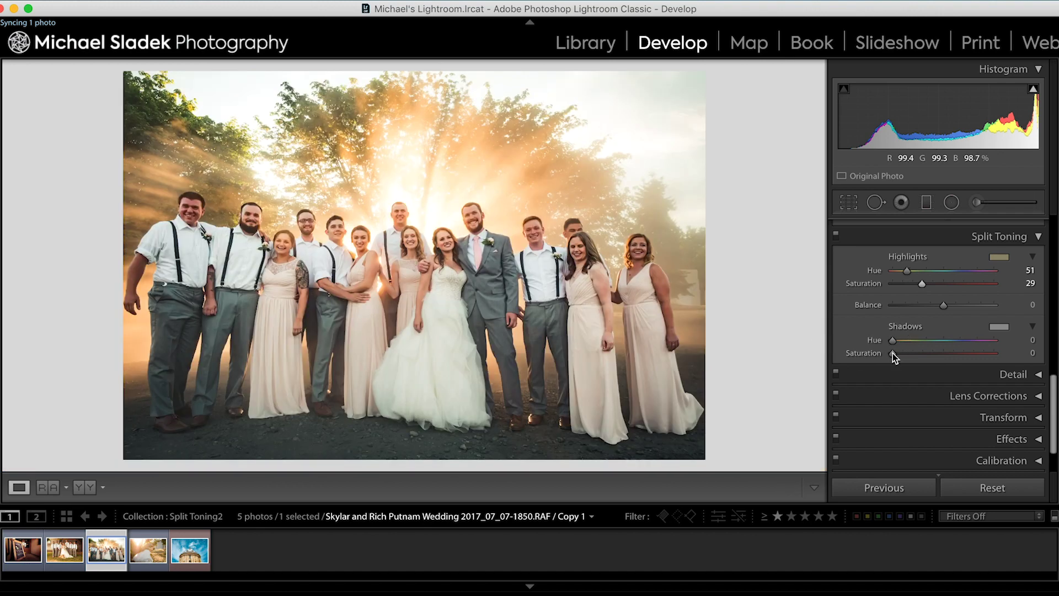
pyautogui.moveTo(893, 353); pyautogui.dragTo(938, 359)
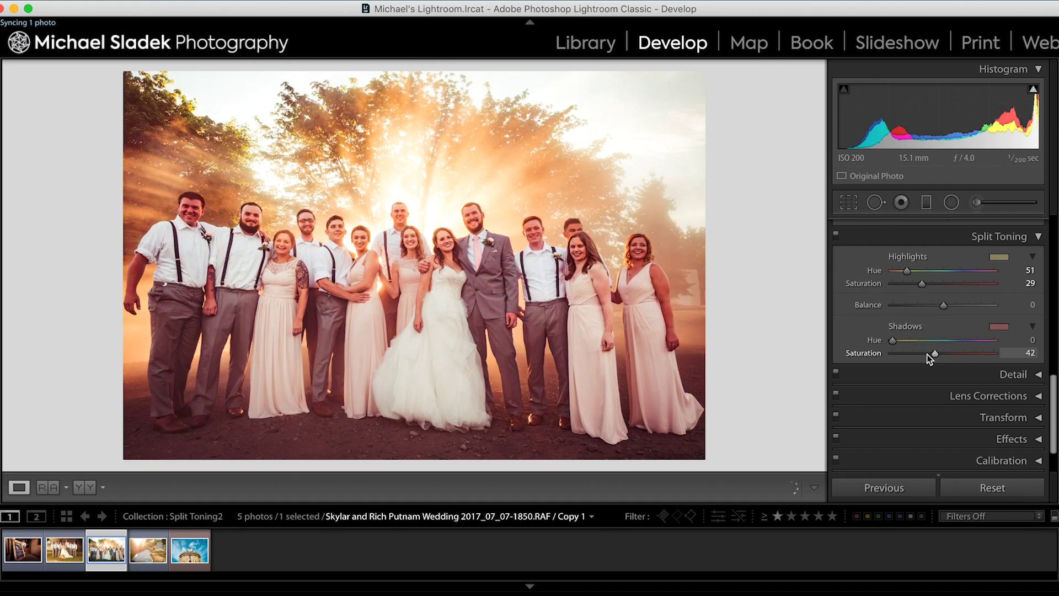
pyautogui.moveTo(899, 342); pyautogui.dragTo(901, 341)
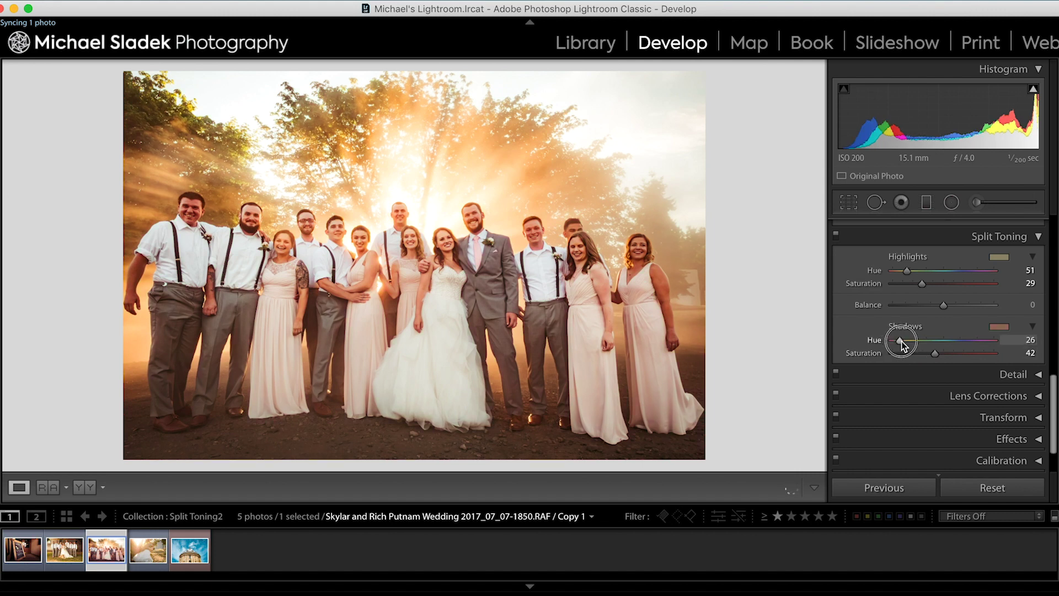
pyautogui.moveTo(934, 351); pyautogui.dragTo(907, 351)
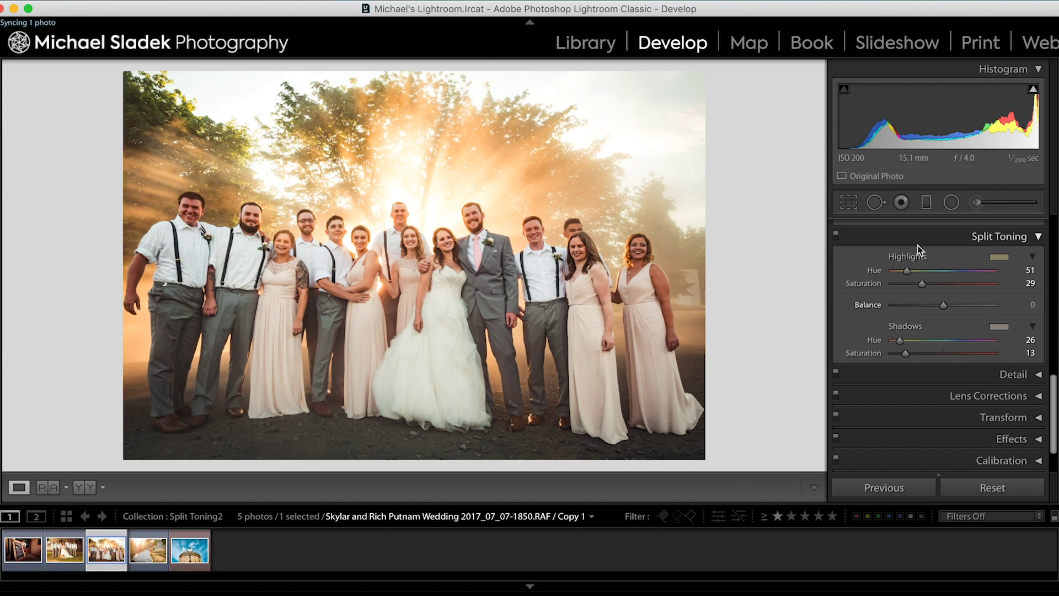
pyautogui.moveTo(922, 286); pyautogui.dragTo(936, 287)
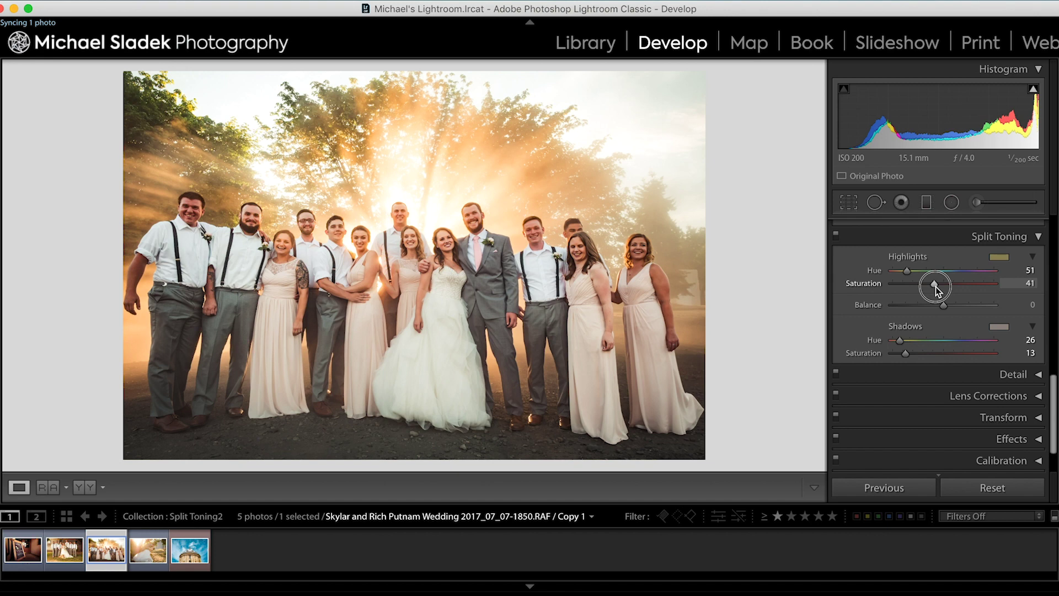
# Ease the bridal-party photo's highlight saturation back to 34.
pyautogui.moveTo(935, 288); pyautogui.dragTo(928, 286)
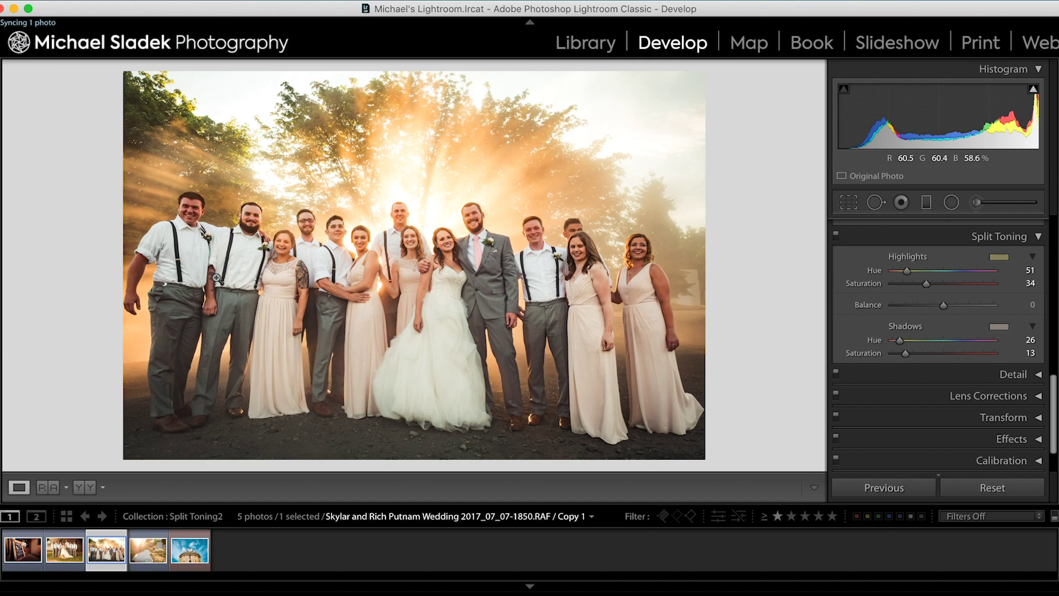
# Open the dip-kiss photo, the fourth filmstrip thumbnail.
pyautogui.click(149, 550)
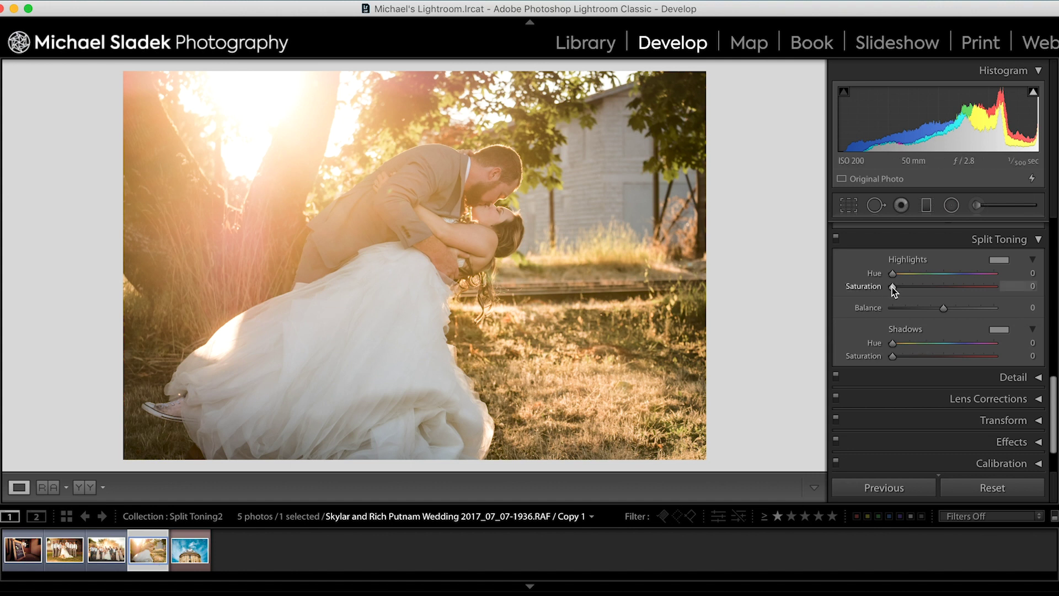
# Tint the dip-kiss photo's highlights gold at hue 49, saturation 47.
pyautogui.moveTo(894, 288); pyautogui.dragTo(935, 297)
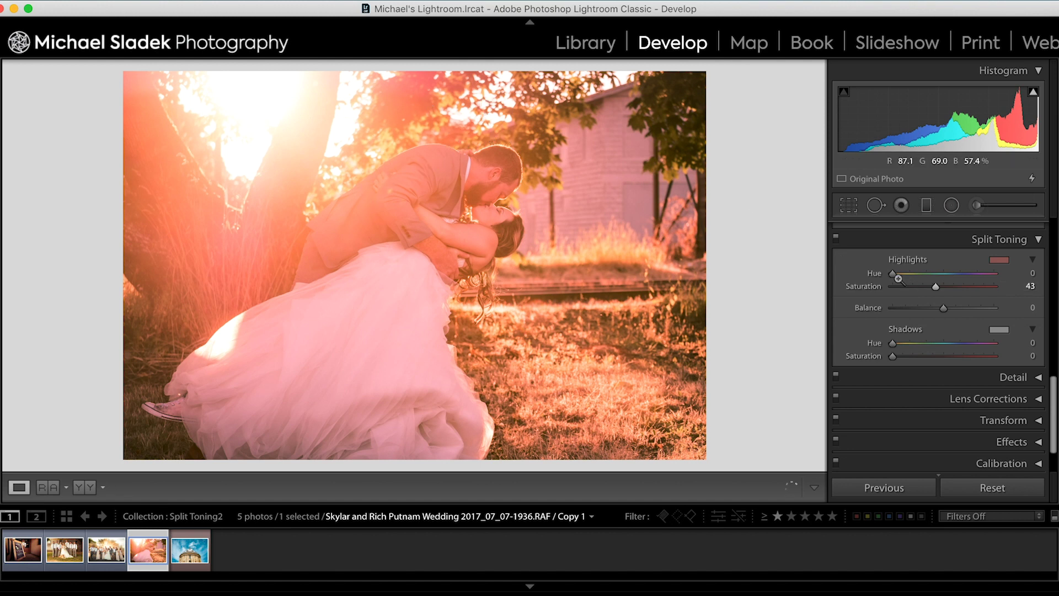
pyautogui.moveTo(894, 276); pyautogui.dragTo(910, 280)
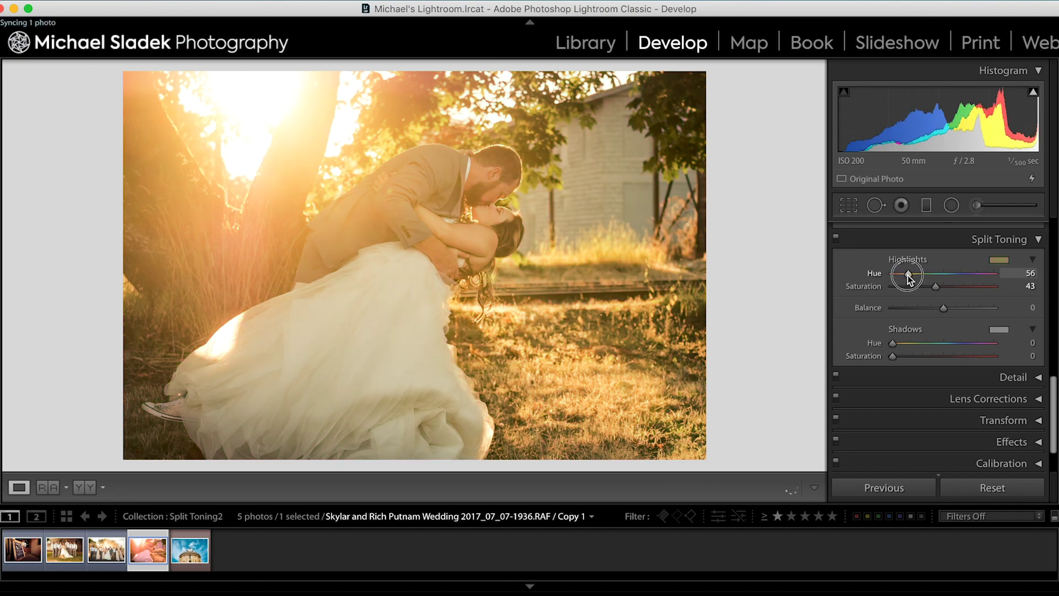
pyautogui.moveTo(910, 278); pyautogui.dragTo(907, 279)
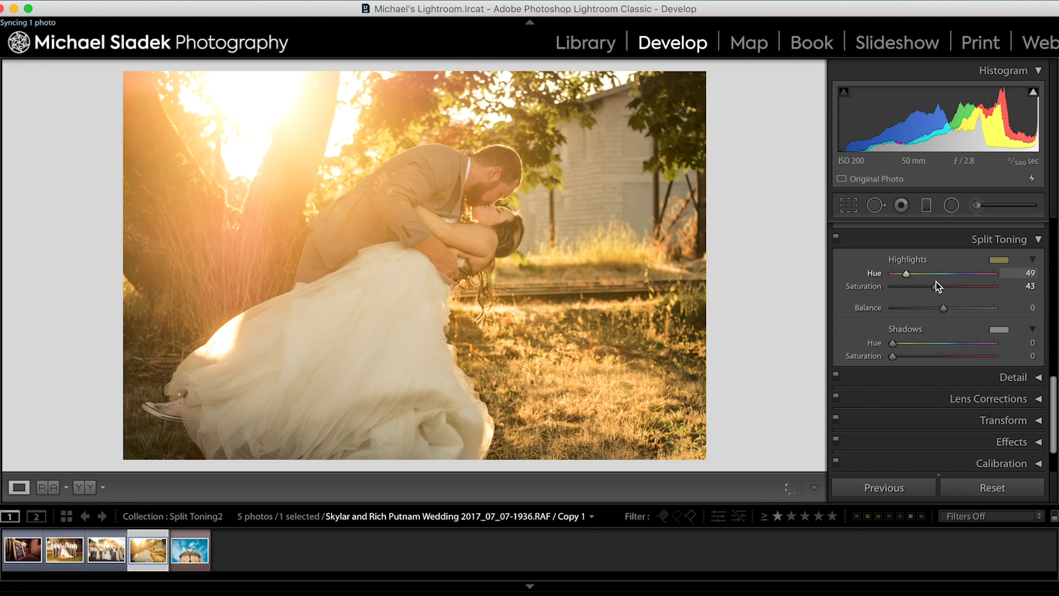
pyautogui.click(937, 286)
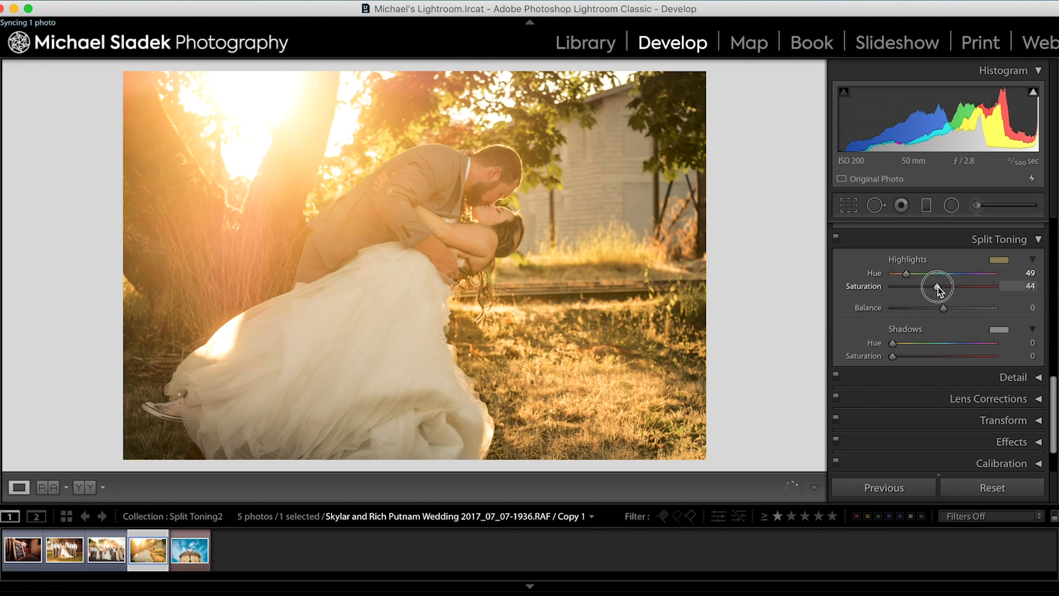
pyautogui.moveTo(941, 287); pyautogui.dragTo(942, 287)
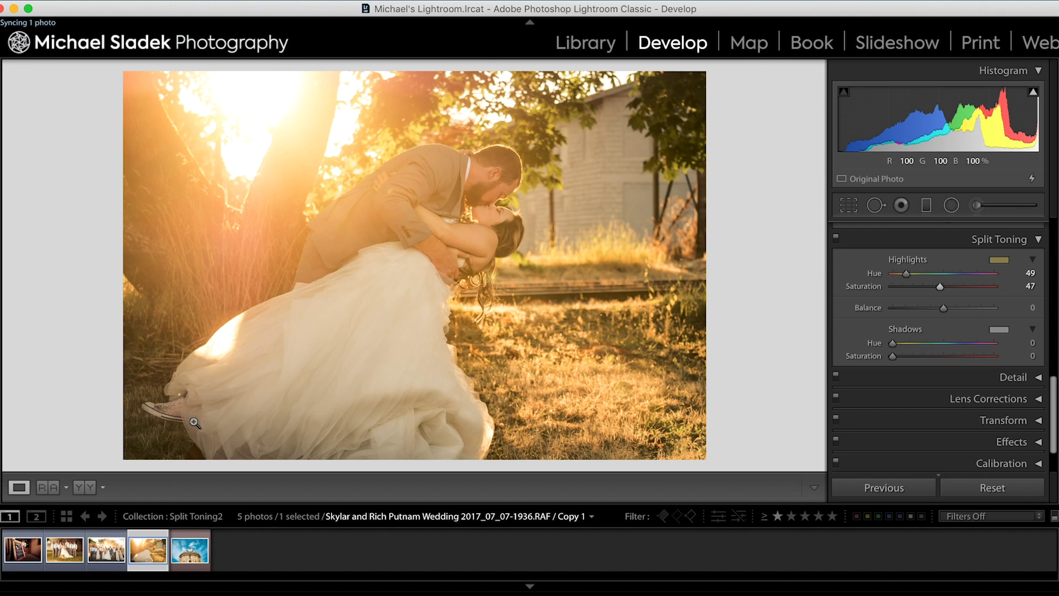
# Add a shadow tint to the dip-kiss photo at saturation 41, hue around 204.
pyautogui.click(894, 356)
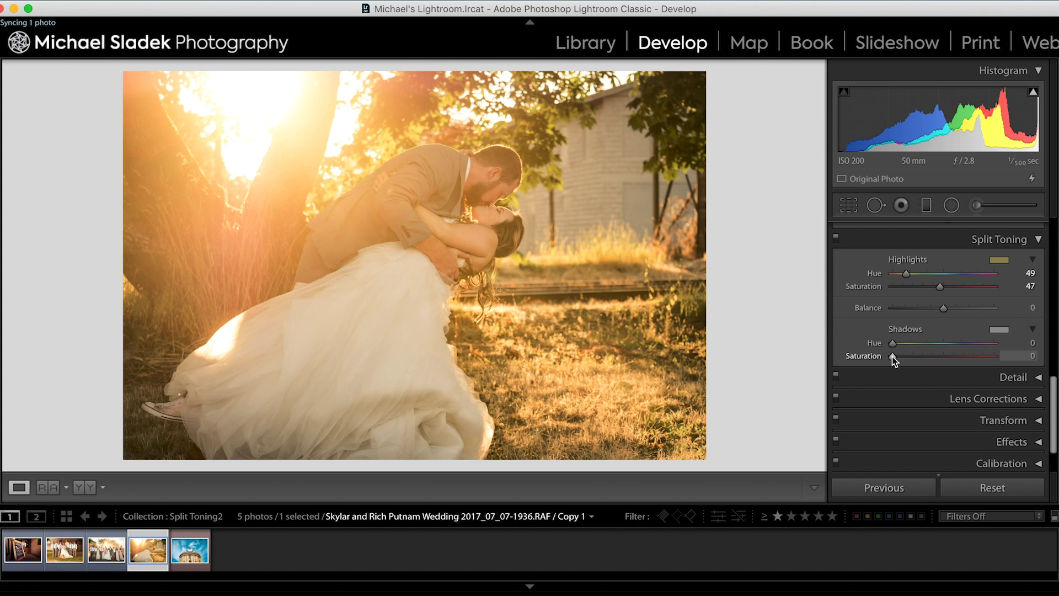
pyautogui.moveTo(892, 356); pyautogui.dragTo(934, 370)
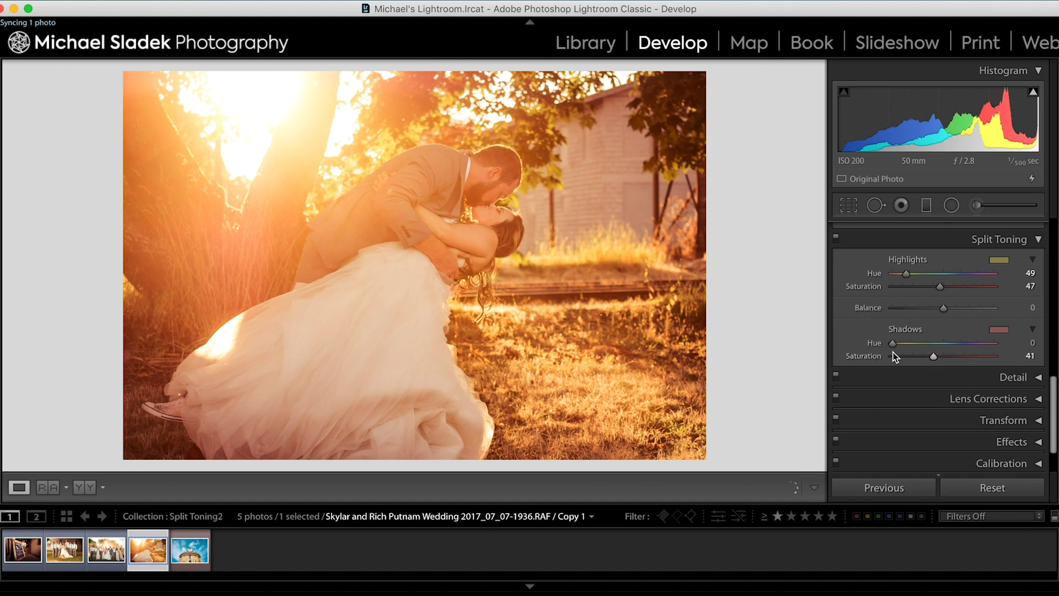
pyautogui.moveTo(894, 342); pyautogui.dragTo(952, 355)
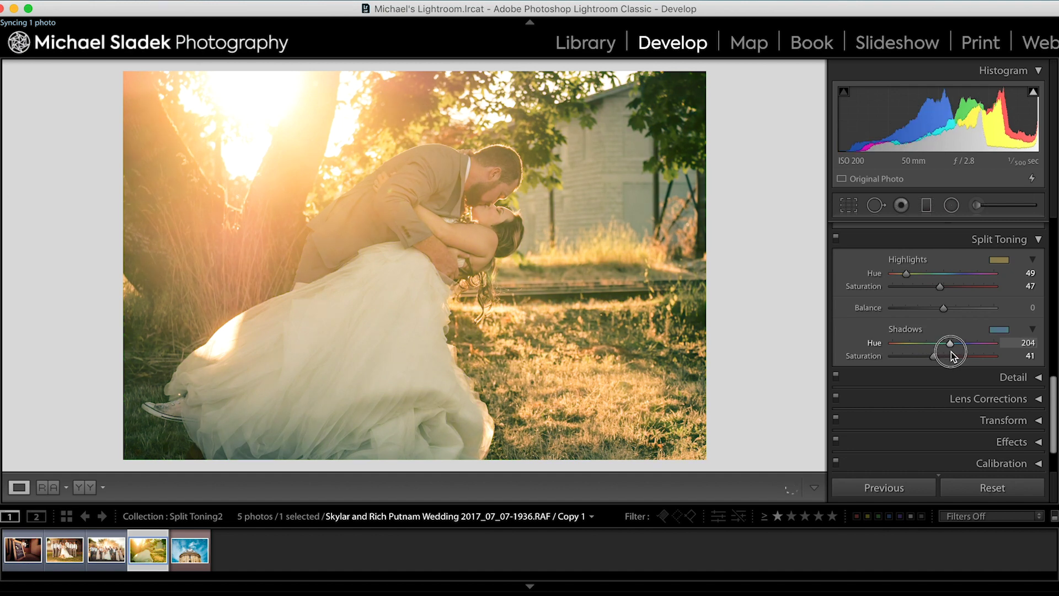
# Move the shadow hue to magenta 319 at saturation 41, then turn split toning off to compare.
pyautogui.moveTo(951, 353); pyautogui.dragTo(948, 351)
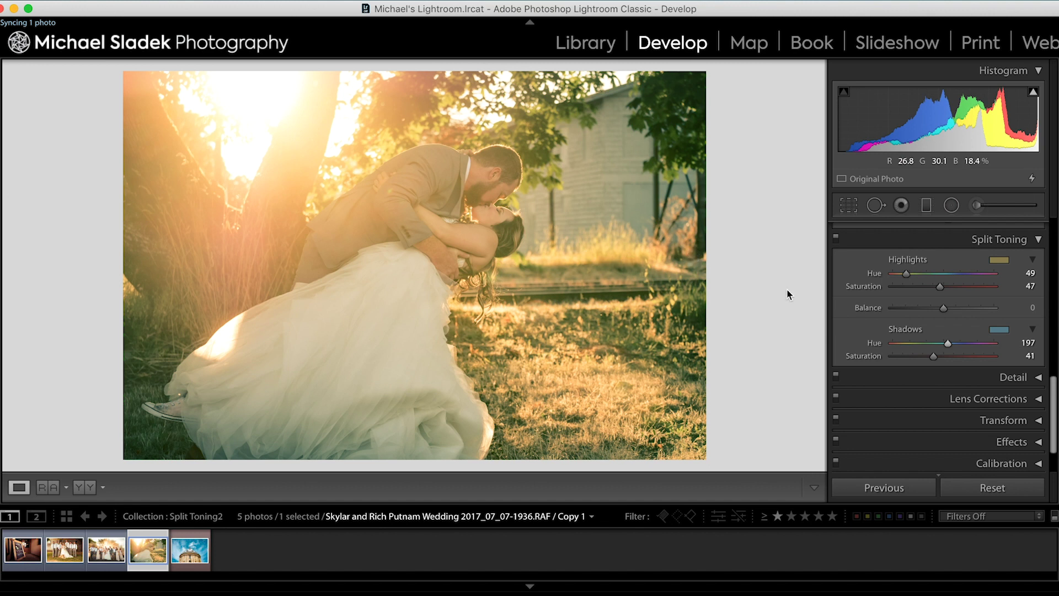
pyautogui.moveTo(948, 343); pyautogui.dragTo(984, 350)
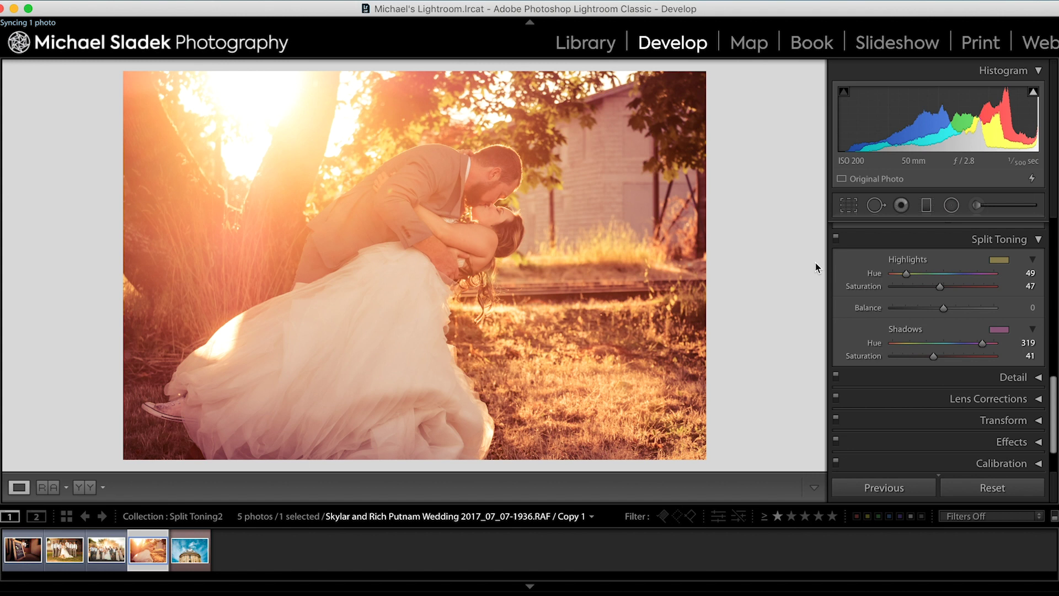
pyautogui.click(836, 237)
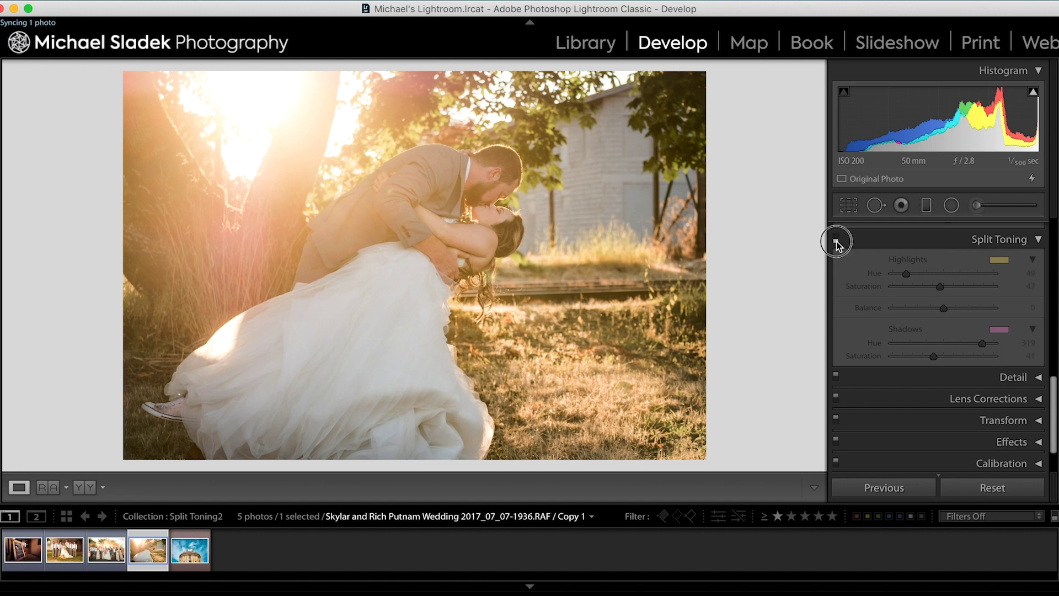
# Turn split toning back on to restore the red-glow look.
pyautogui.click(837, 240)
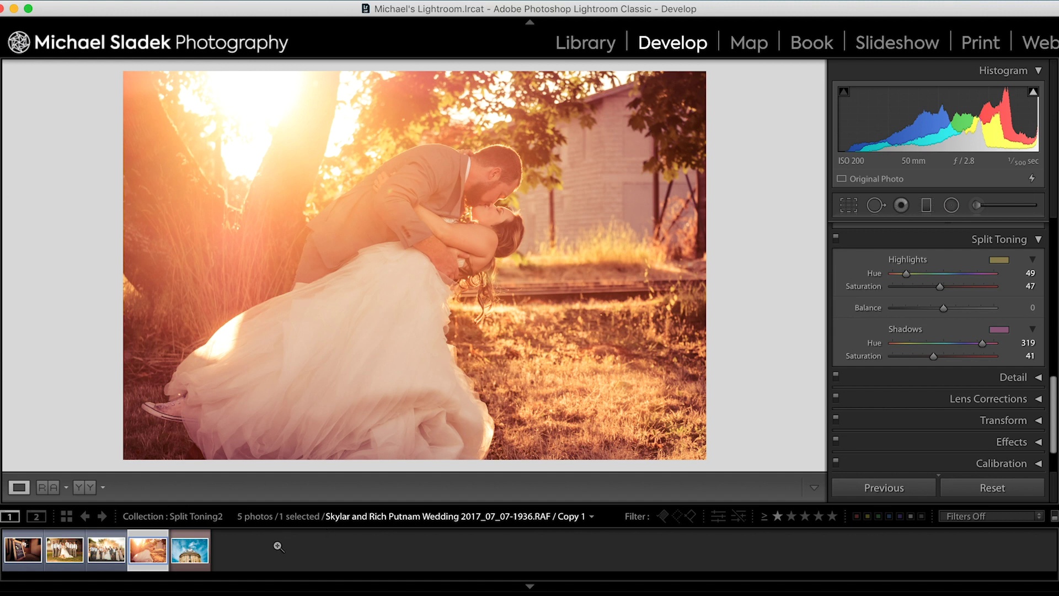
# Open the dome photo, the fifth filmstrip thumbnail.
pyautogui.click(201, 555)
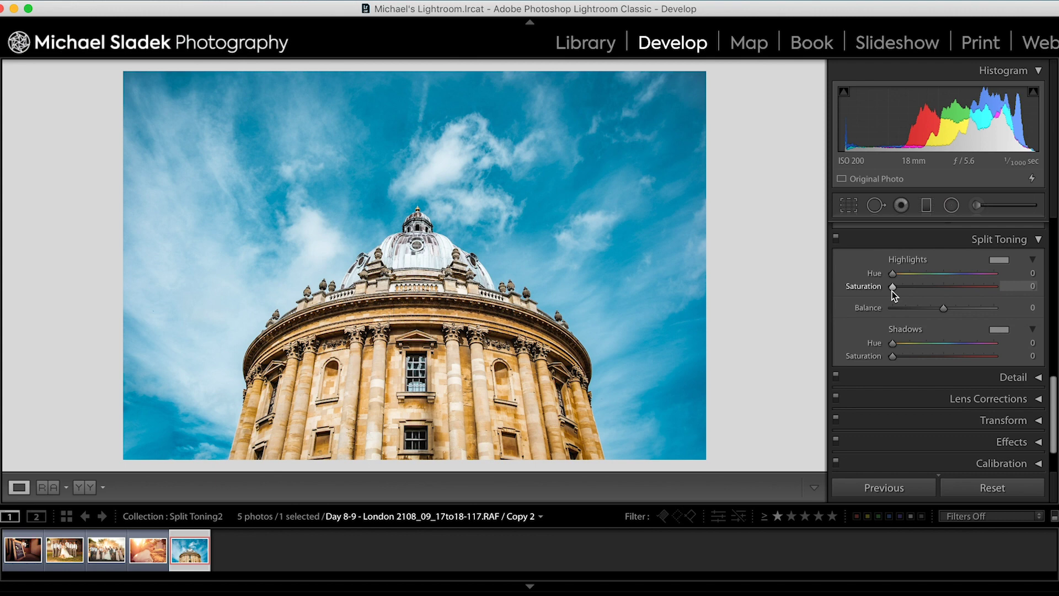
# Give the dome photo's highlights a faint gold tint at hue 60, saturation 20.
pyautogui.moveTo(892, 292); pyautogui.dragTo(913, 300)
pyautogui.click(893, 273)
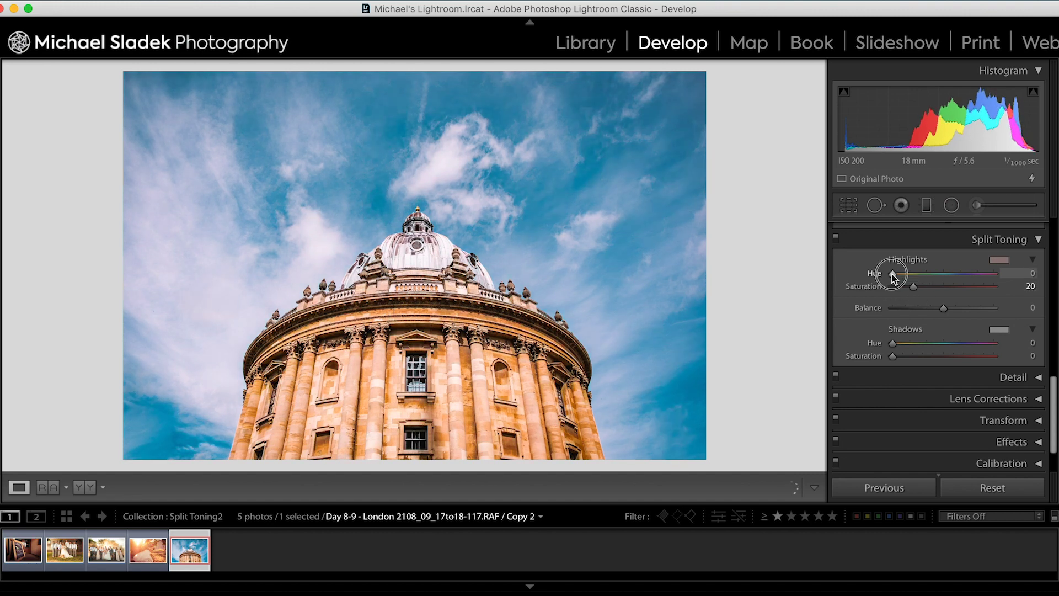
pyautogui.moveTo(902, 276); pyautogui.dragTo(910, 278)
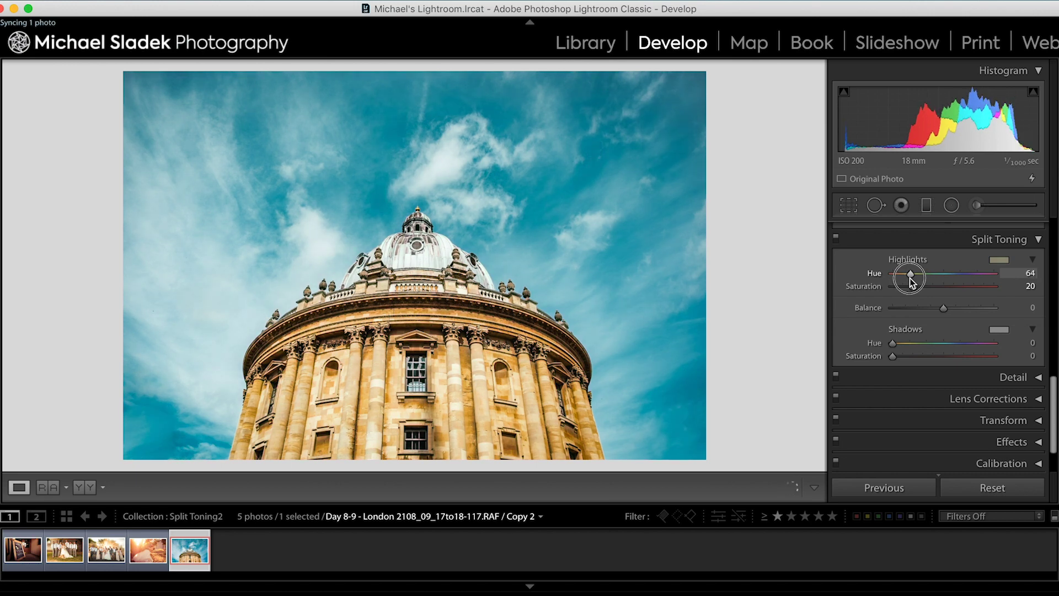
pyautogui.moveTo(909, 277); pyautogui.dragTo(909, 278)
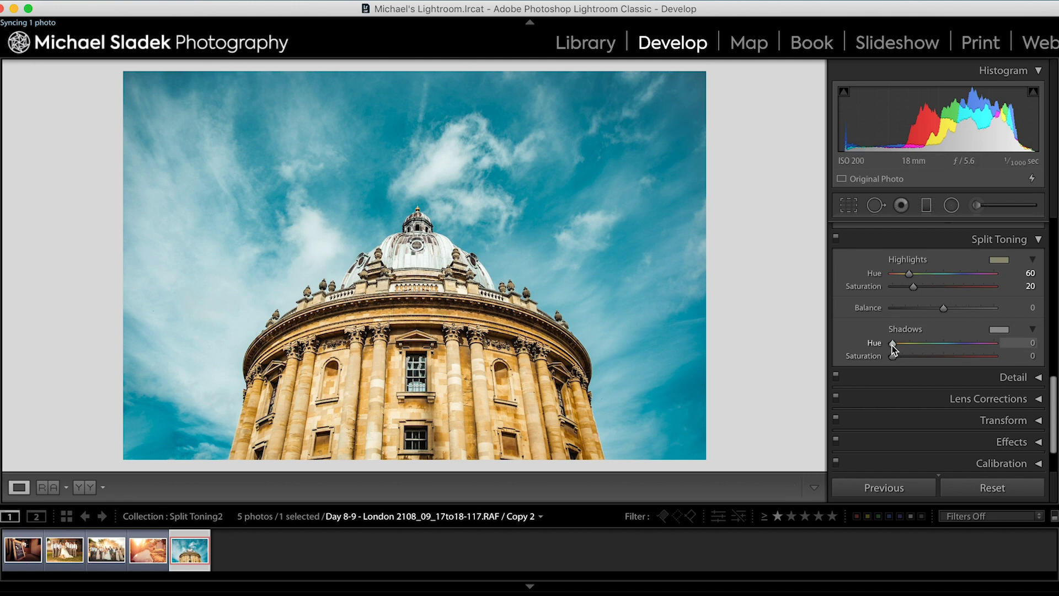
# Set the dome photo's shadow hue to 206 by entering the value.
pyautogui.moveTo(893, 343); pyautogui.dragTo(952, 349)
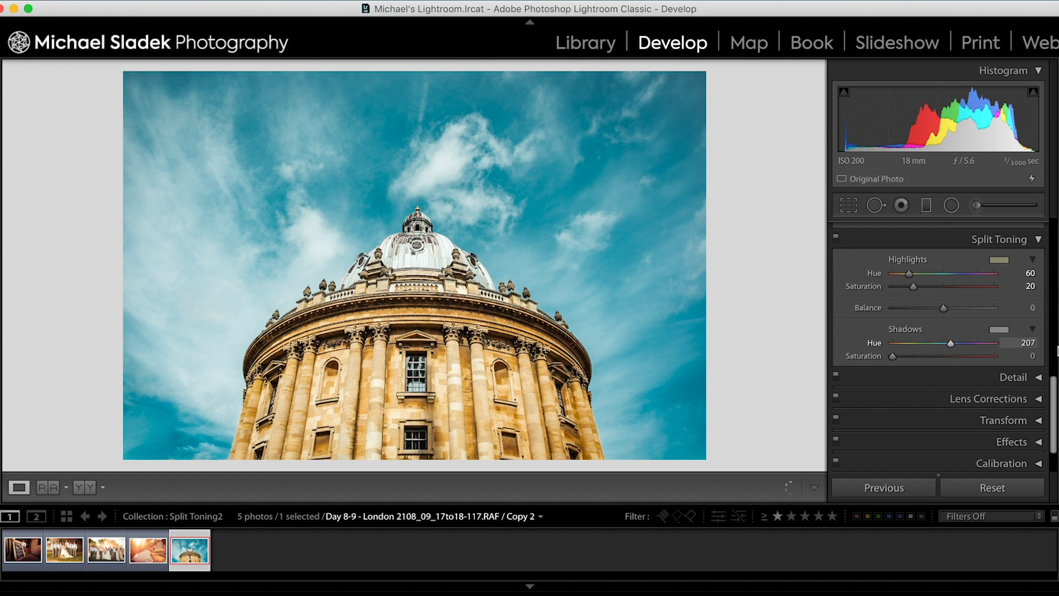
pyautogui.click(1028, 343)
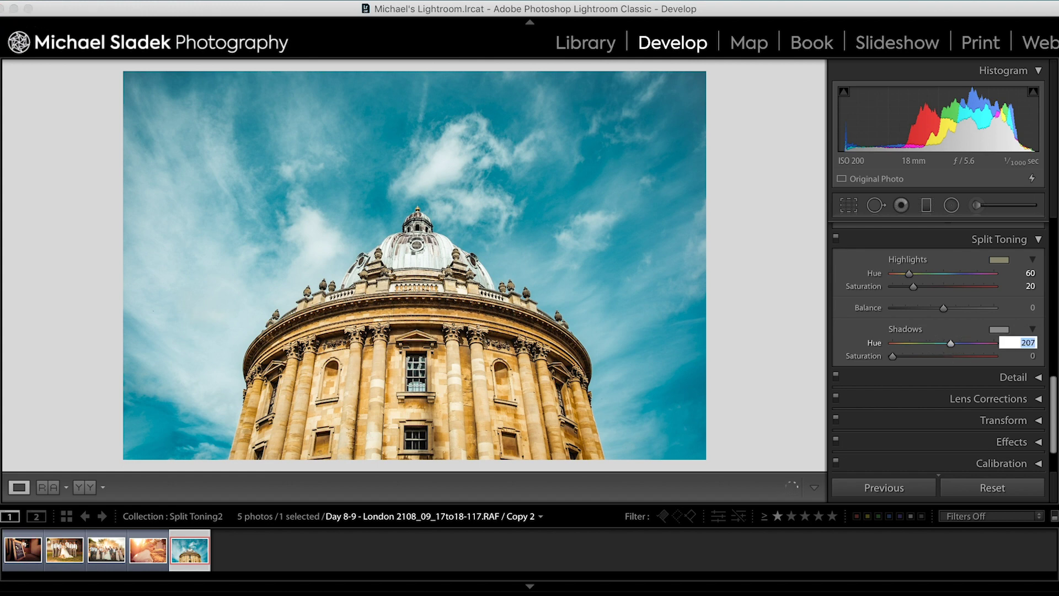
pyautogui.write('206')
pyautogui.click(893, 357)
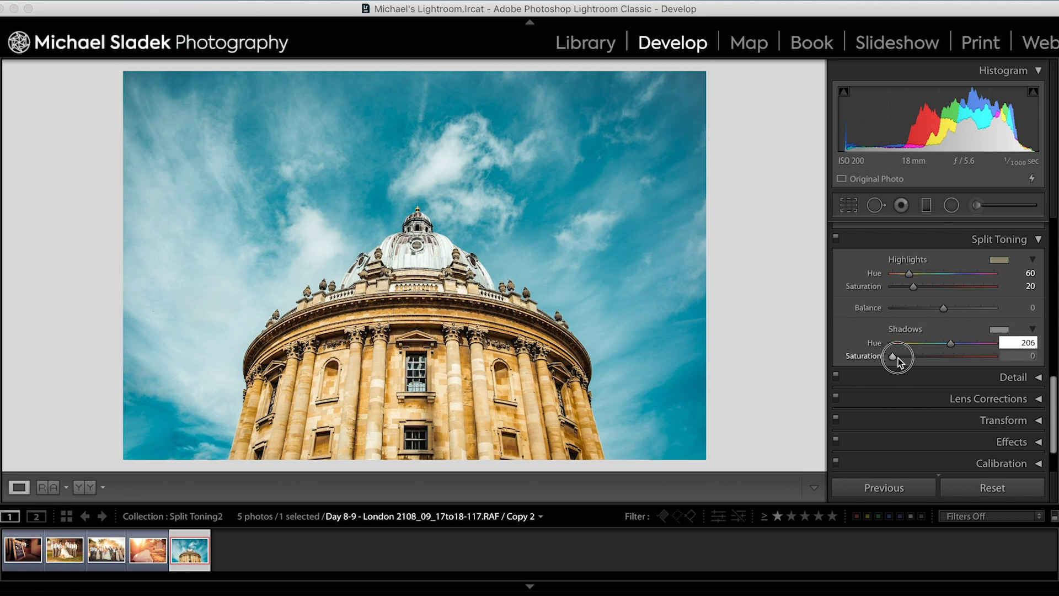
# Settle the teal shadow saturation at 25, then turn split toning off to view the before.
pyautogui.moveTo(901, 359); pyautogui.dragTo(907, 361)
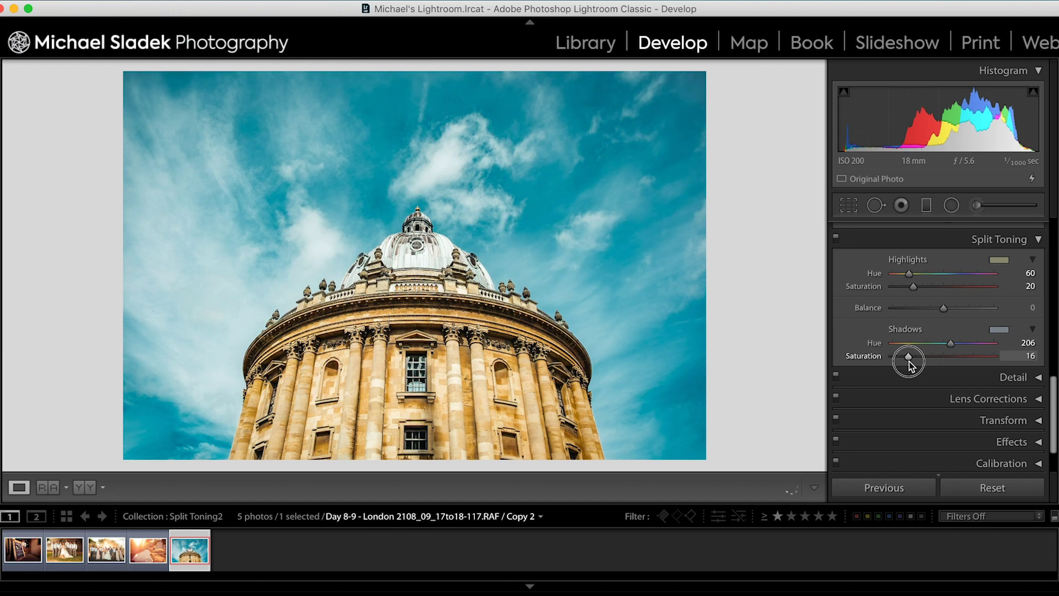
pyautogui.moveTo(909, 362); pyautogui.dragTo(913, 363)
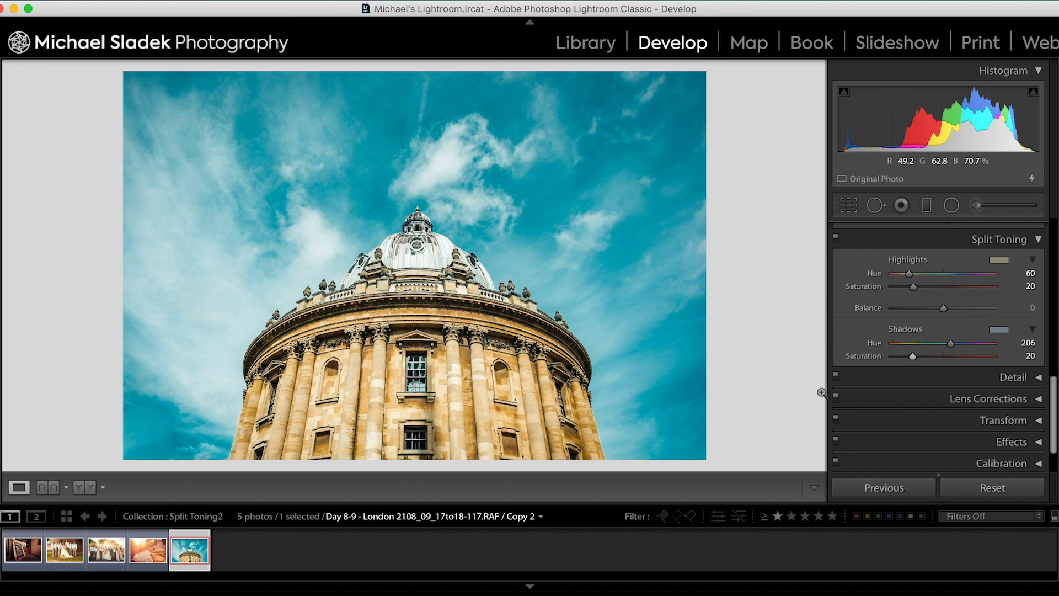
pyautogui.click(913, 357)
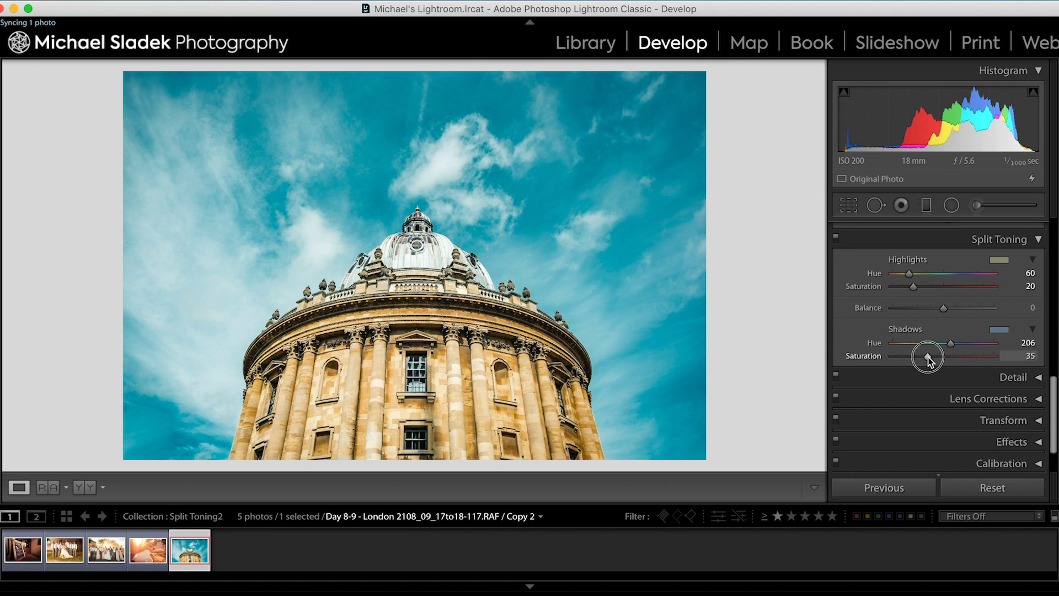
pyautogui.moveTo(928, 357); pyautogui.dragTo(933, 358)
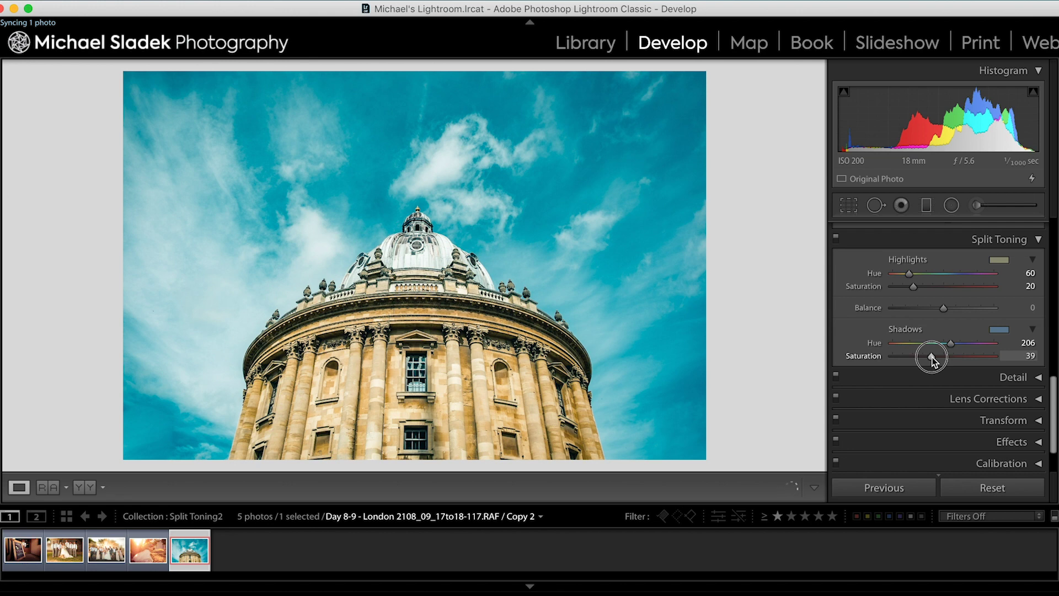
pyautogui.moveTo(925, 357); pyautogui.dragTo(917, 359)
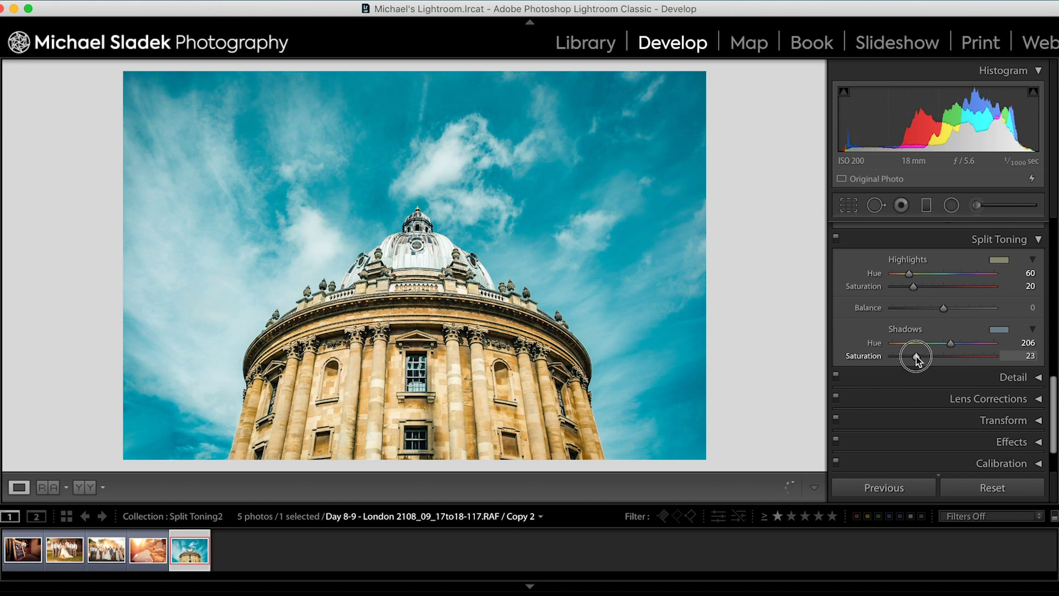
pyautogui.moveTo(917, 357); pyautogui.dragTo(918, 357)
pyautogui.click(836, 239)
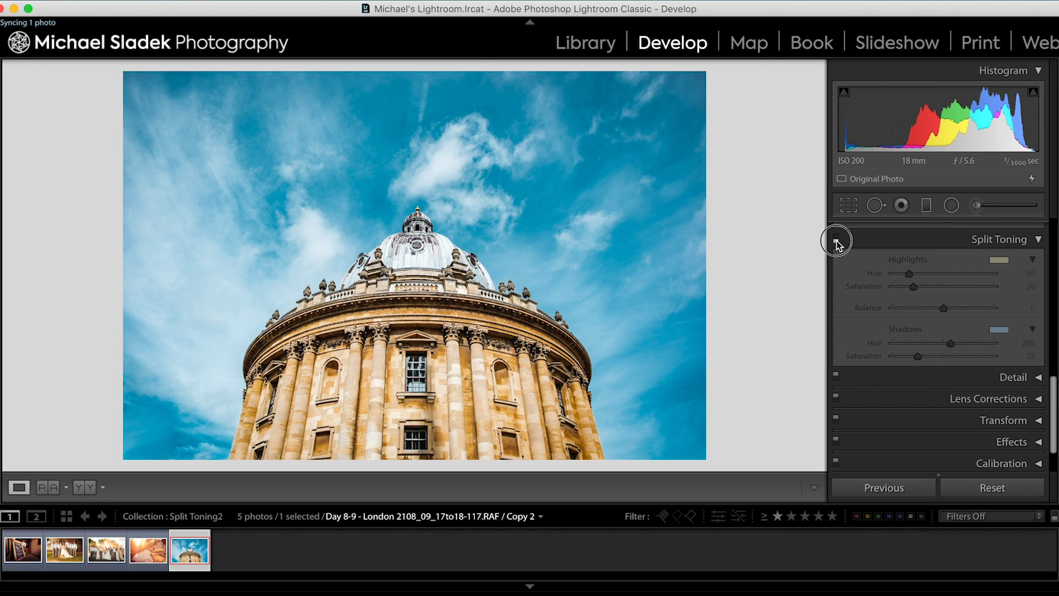
pyautogui.click(836, 241)
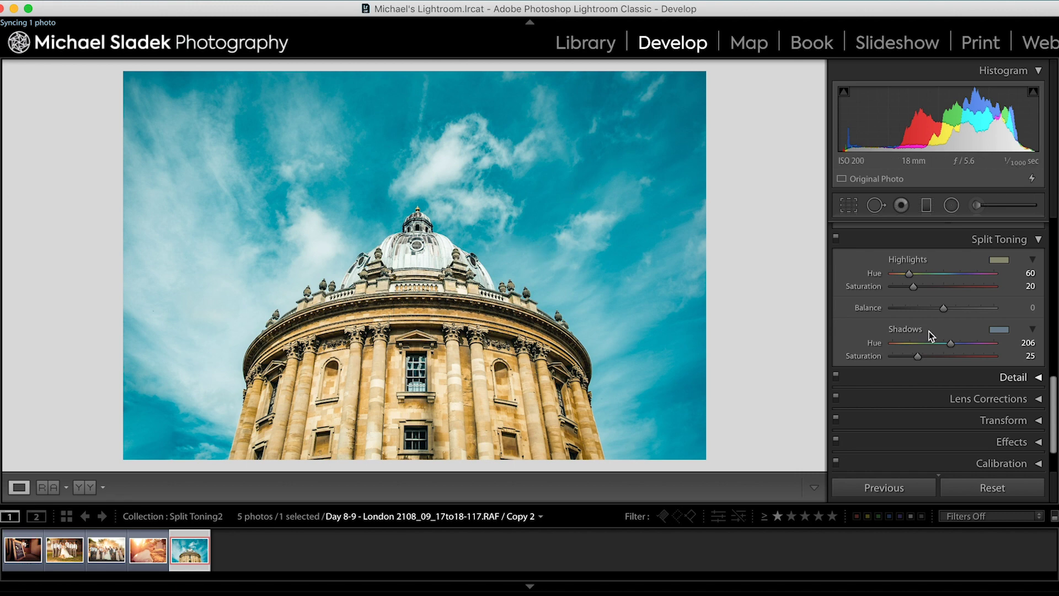
pyautogui.scroll(5, 958, 331)
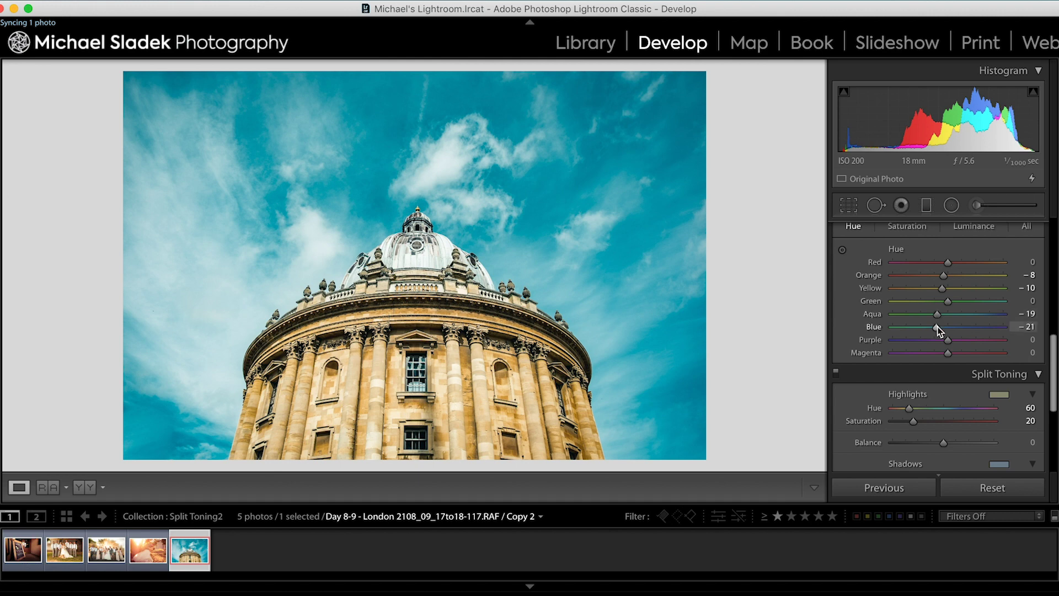
pyautogui.scroll(-3, 980, 352)
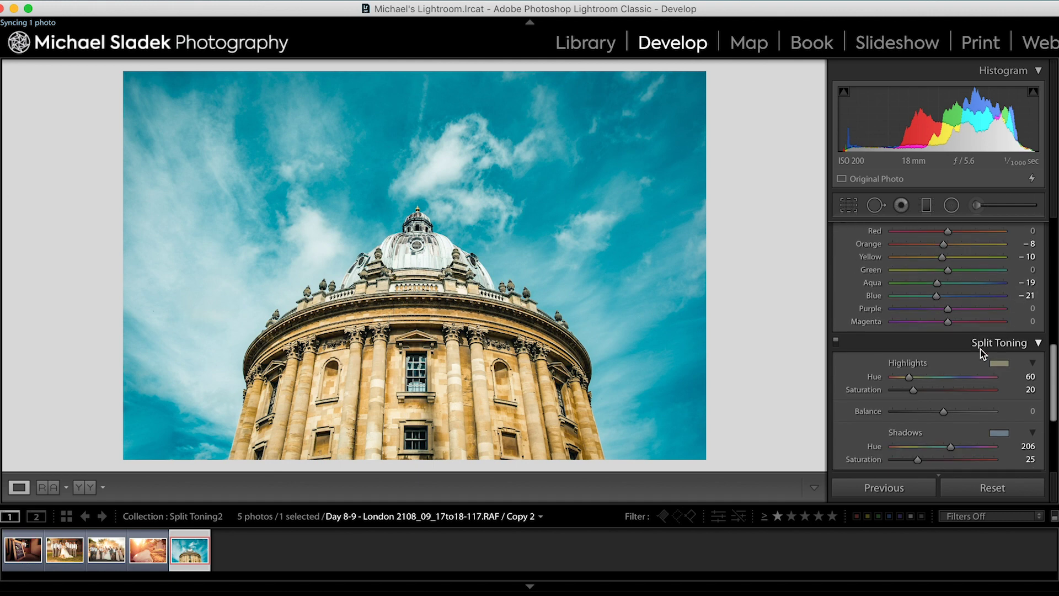
pyautogui.scroll(-2, 981, 353)
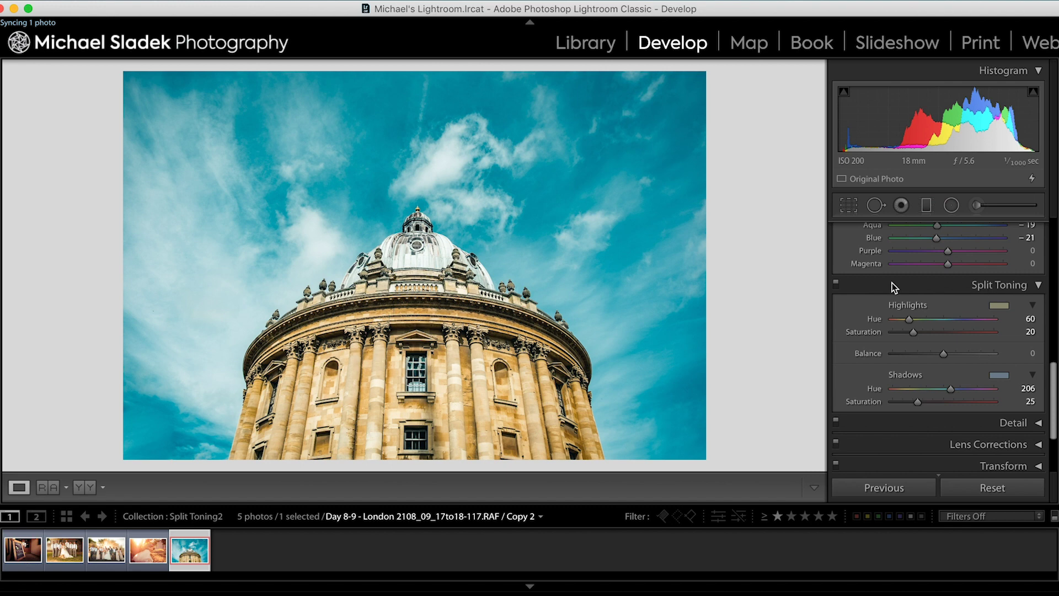